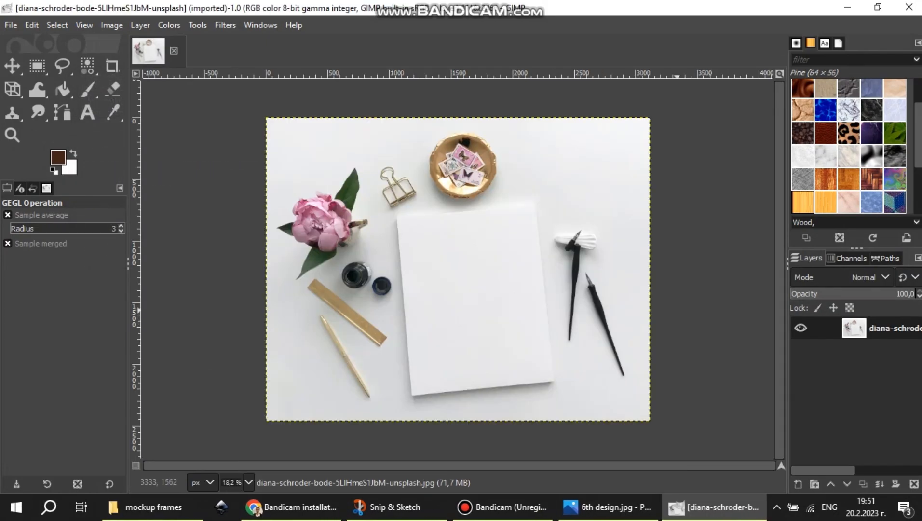
Add an alpha channel to the desk photo layer
{"action": "left_click", "coordinate": [846, 258]}
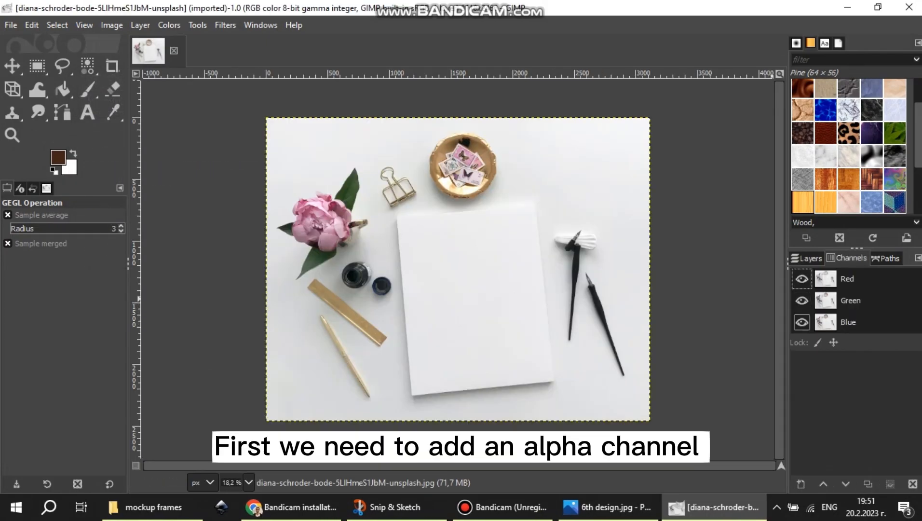
{"action": "left_click", "coordinate": [806, 258]}
{"action": "right_click", "coordinate": [892, 328]}
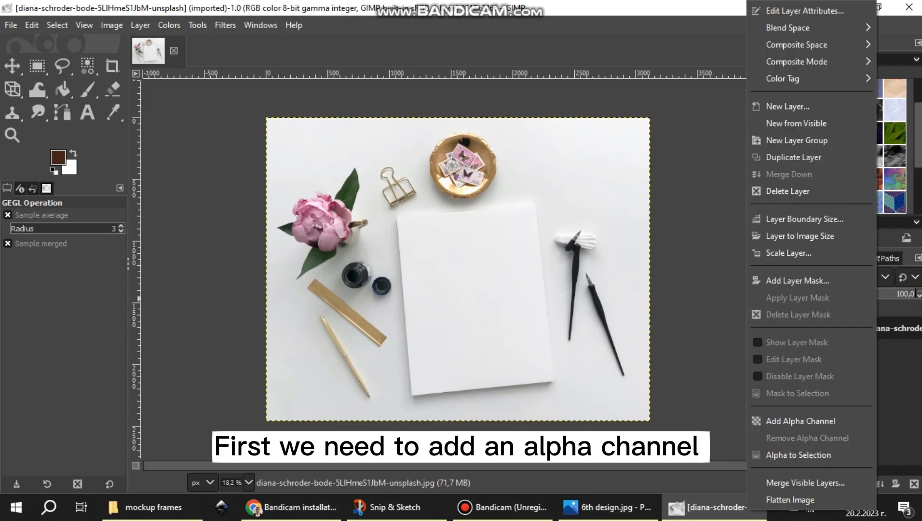
{"action": "left_click", "coordinate": [811, 421]}
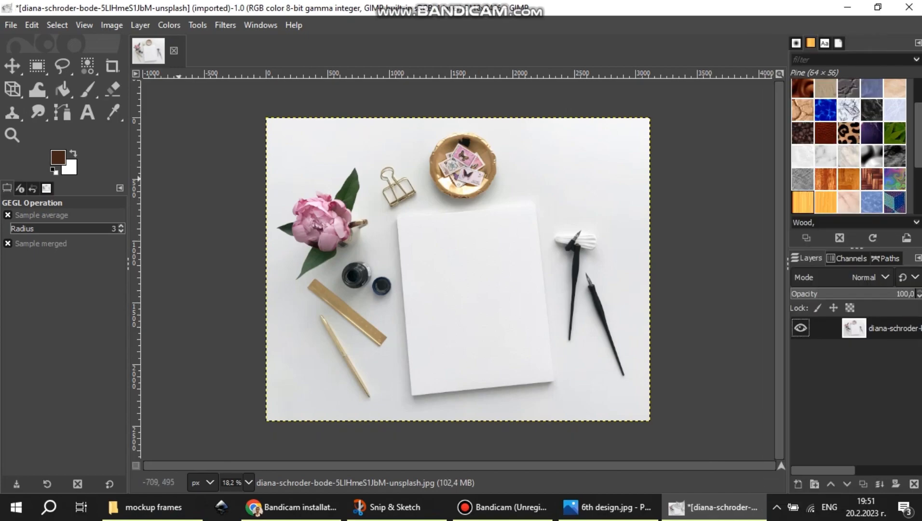
Start a path with the Paths tool by placing anchors on the blank paper's top-left and top-right corners
{"action": "scroll", "coordinate": [396, 222], "scroll_direction": "up", "scroll_amount": 10}
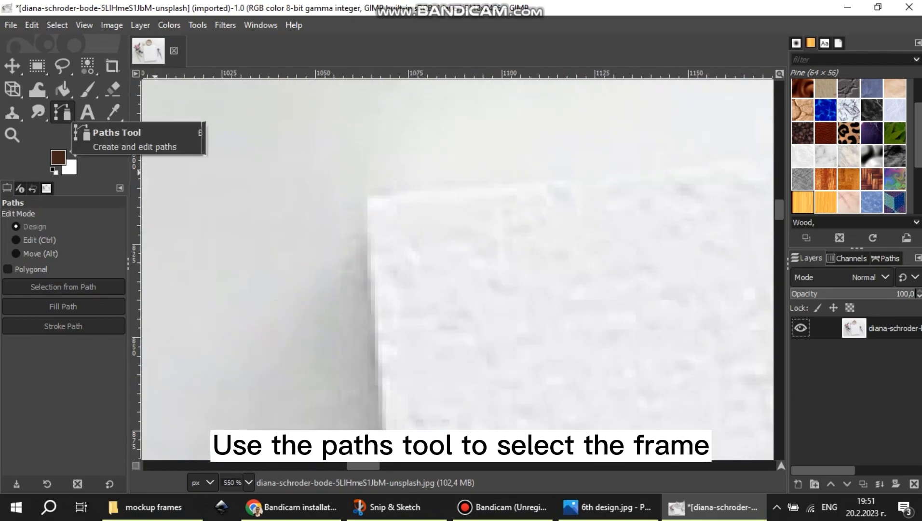
{"action": "scroll", "coordinate": [371, 198], "scroll_direction": "up", "scroll_amount": 4}
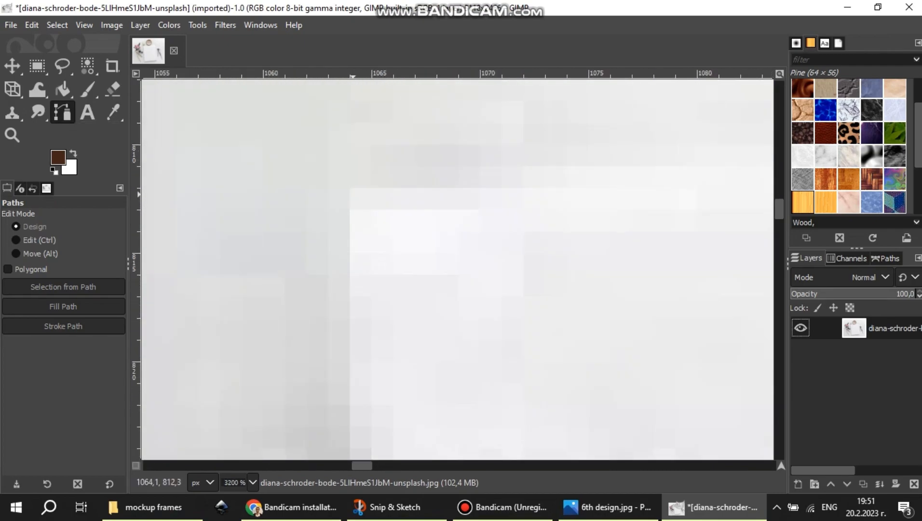
{"action": "scroll", "coordinate": [369, 205], "scroll_direction": "down", "scroll_amount": 10}
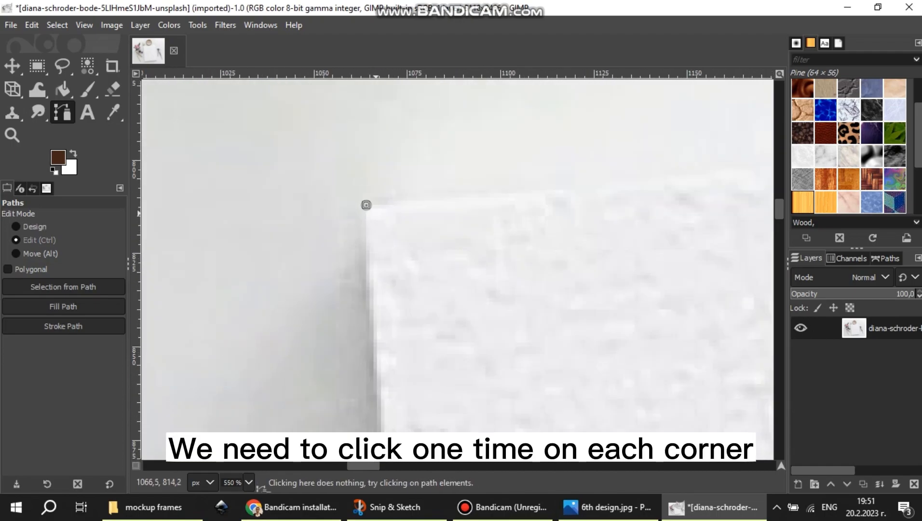
{"action": "scroll", "coordinate": [379, 217], "scroll_direction": "right", "scroll_amount": 5}
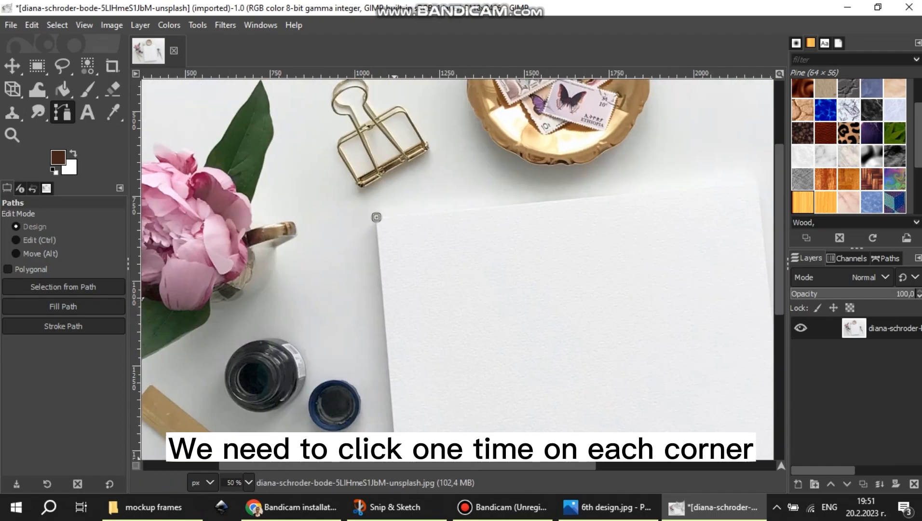
{"action": "scroll", "coordinate": [508, 294], "scroll_direction": "up", "scroll_amount": 8}
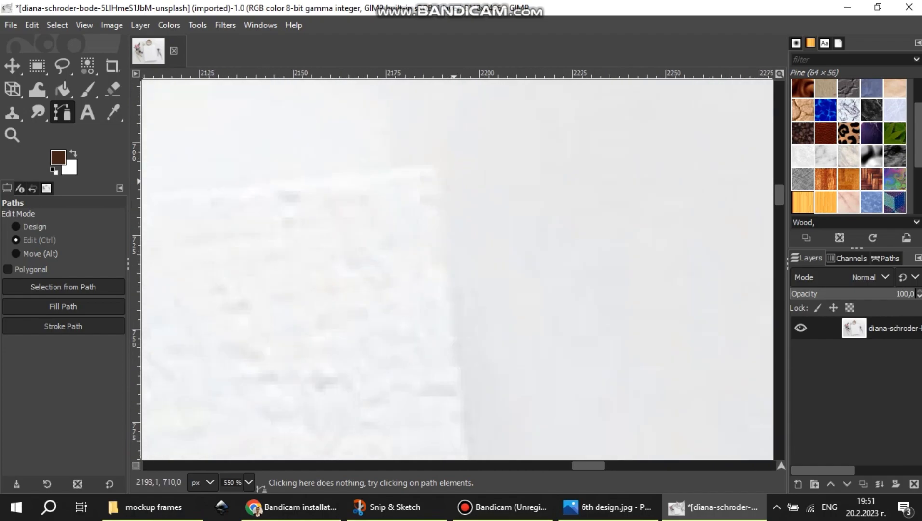
{"action": "left_click", "coordinate": [438, 163]}
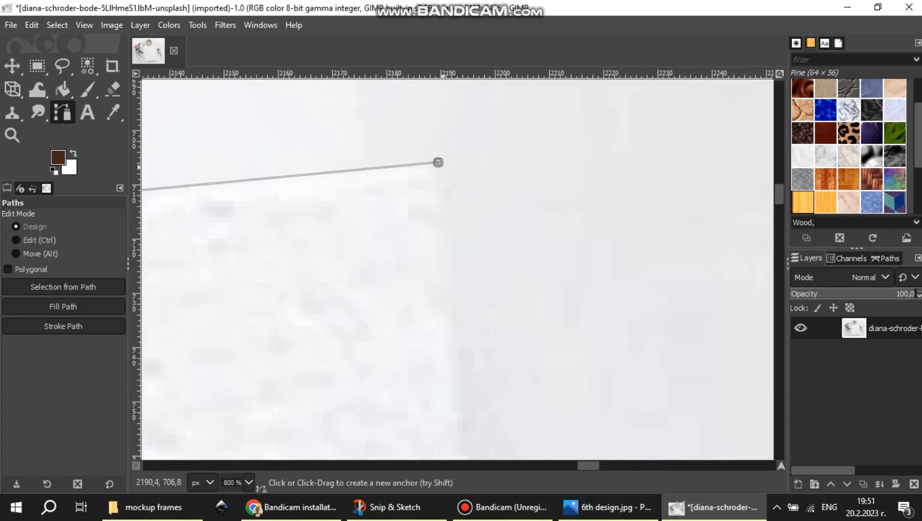
Add a path anchor at the paper's bottom-right corner
{"action": "scroll", "coordinate": [444, 195], "scroll_direction": "down", "scroll_amount": 8}
{"action": "scroll", "coordinate": [553, 227], "scroll_direction": "down", "scroll_amount": 4}
{"action": "scroll", "coordinate": [560, 226], "scroll_direction": "down", "scroll_amount": 3}
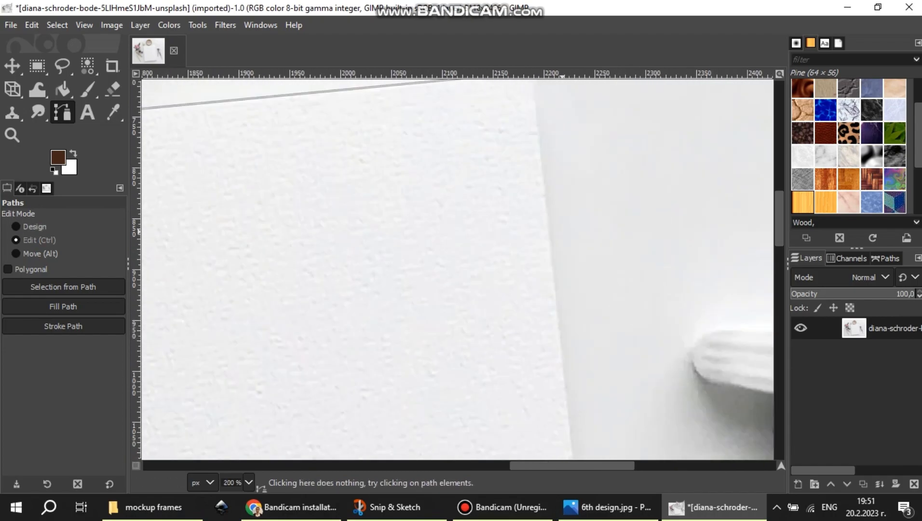
{"action": "scroll", "coordinate": [638, 235], "scroll_direction": "down", "scroll_amount": 11}
{"action": "scroll", "coordinate": [650, 327], "scroll_direction": "up", "scroll_amount": 7}
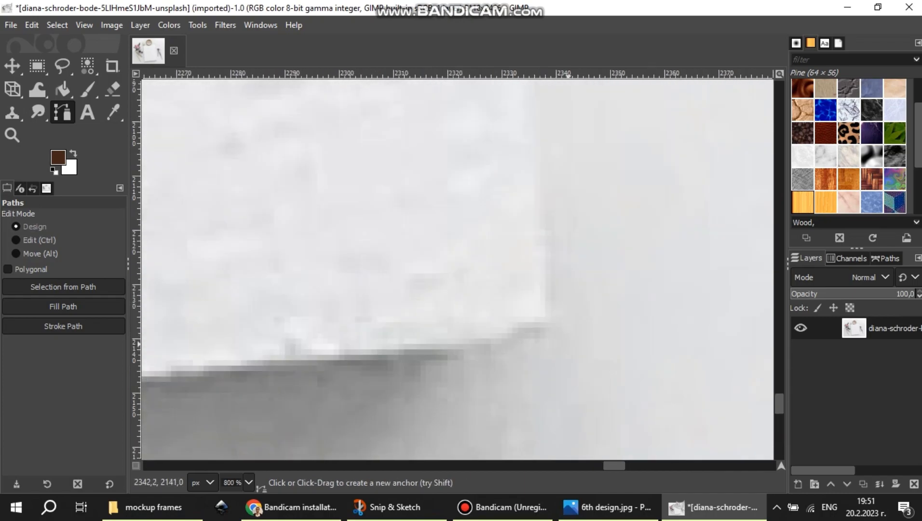
{"action": "left_click", "coordinate": [553, 336]}
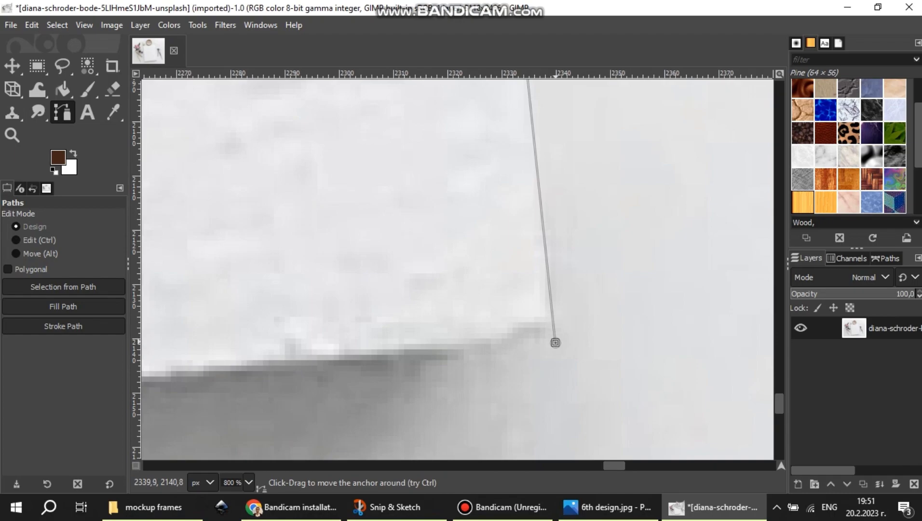
Add a path anchor at the paper's bottom-left corner and nudge it slightly to fit the corner
{"action": "scroll", "coordinate": [554, 341], "scroll_direction": "down", "scroll_amount": 4}
{"action": "left_click_drag", "start_coordinate": [618, 466], "coordinate": [386, 466]}
{"action": "scroll", "coordinate": [356, 348], "scroll_direction": "down", "scroll_amount": 2}
{"action": "scroll", "coordinate": [356, 314], "scroll_direction": "up", "scroll_amount": 7}
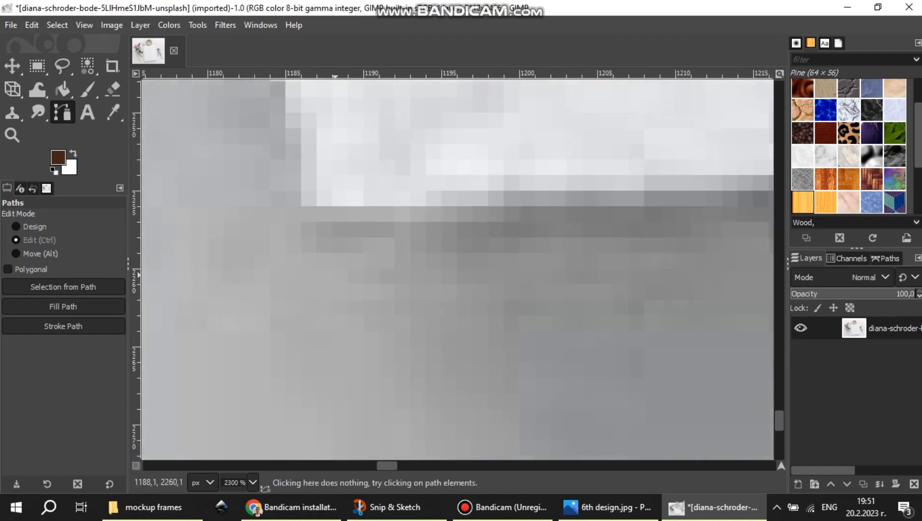
{"action": "left_click", "coordinate": [290, 213]}
{"action": "scroll", "coordinate": [299, 241], "scroll_direction": "down", "scroll_amount": 6}
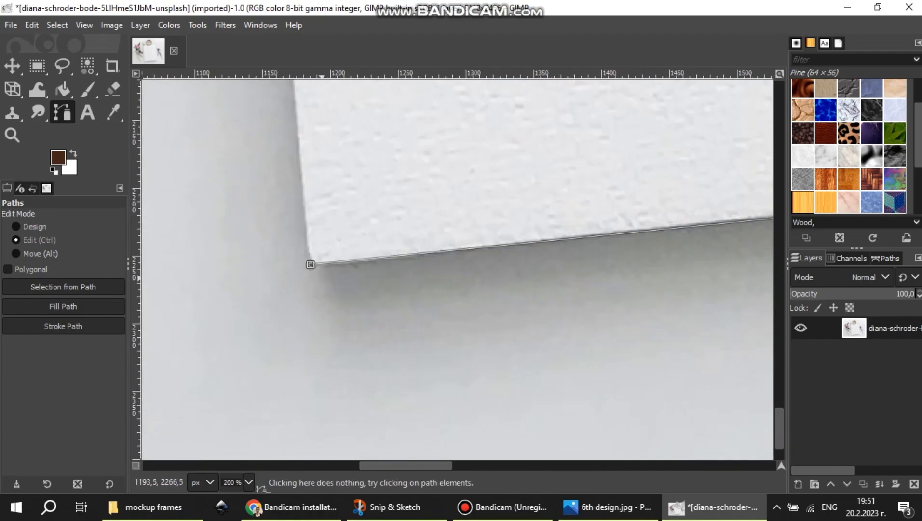
{"action": "left_click_drag", "start_coordinate": [310, 264], "coordinate": [310, 266]}
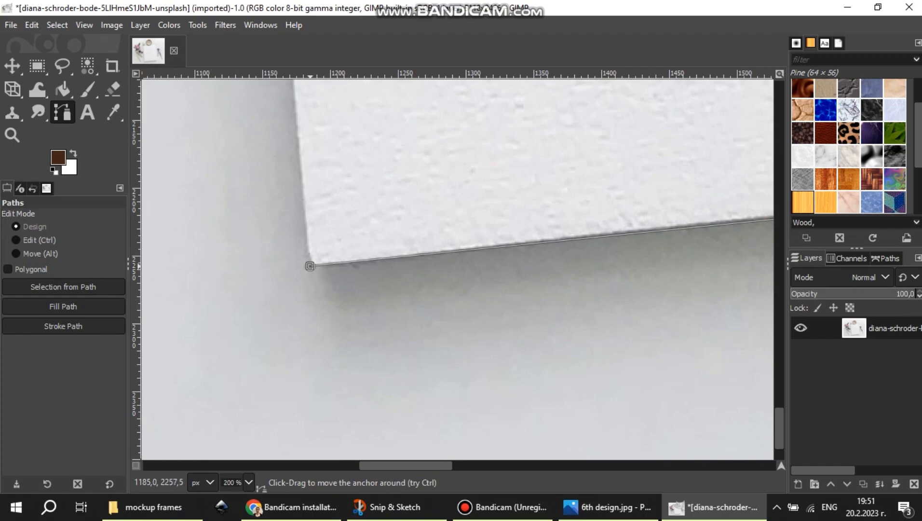
Close the path at its starting anchor and shift that anchor slightly outward from the paper's top-left corner
{"action": "scroll", "coordinate": [310, 266], "scroll_direction": "up", "scroll_amount": 10}
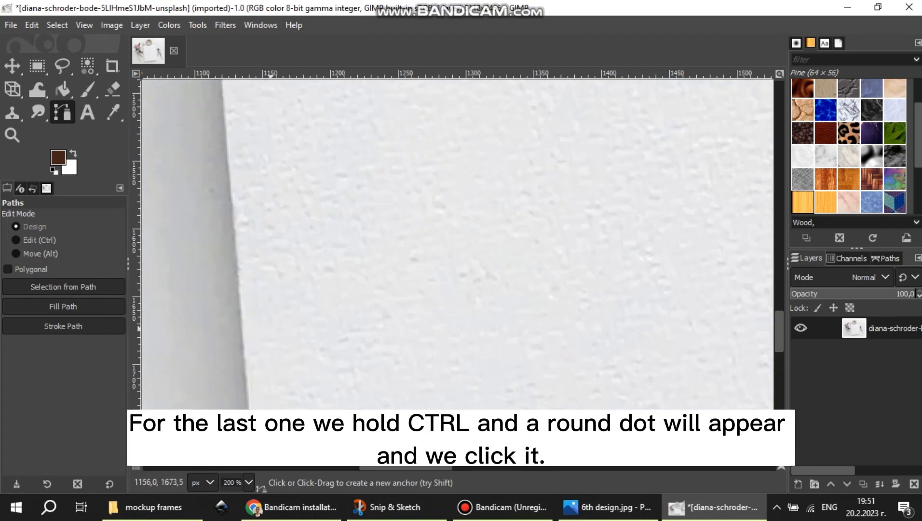
{"action": "scroll", "coordinate": [271, 328], "scroll_direction": "left", "scroll_amount": 5}
{"action": "scroll", "coordinate": [284, 301], "scroll_direction": "down", "scroll_amount": 3}
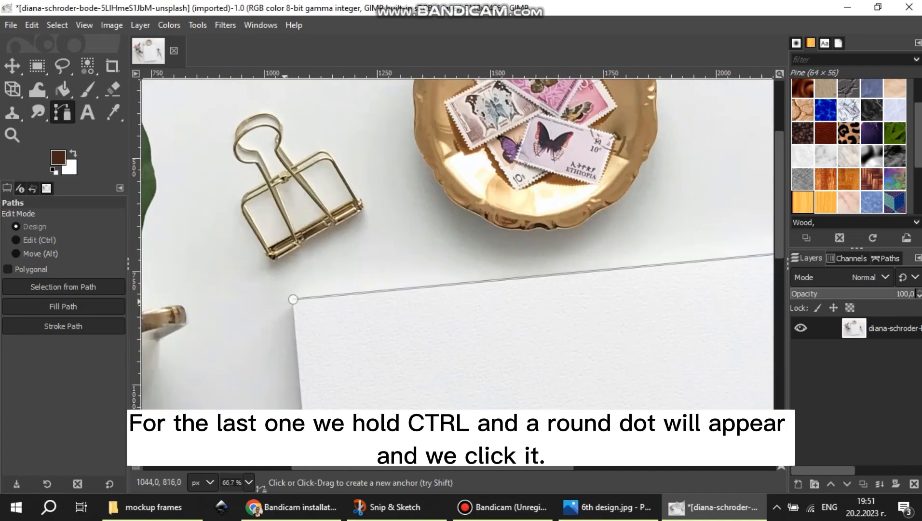
{"action": "scroll", "coordinate": [294, 300], "scroll_direction": "up", "scroll_amount": 8}
{"action": "left_click", "coordinate": [272, 278], "text": "ctrl"}
{"action": "scroll", "coordinate": [279, 288], "scroll_direction": "down", "scroll_amount": 2}
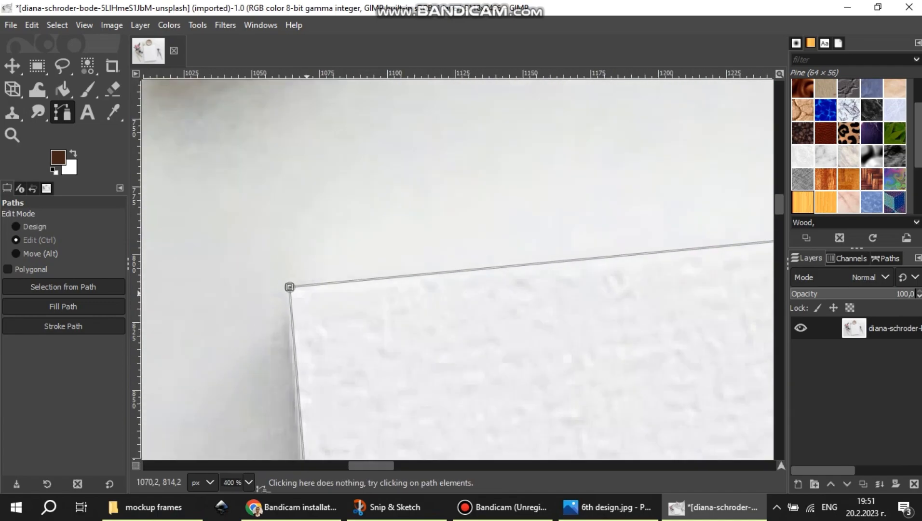
{"action": "scroll", "coordinate": [344, 265], "scroll_direction": "down", "scroll_amount": 5}
{"action": "scroll", "coordinate": [336, 272], "scroll_direction": "up", "scroll_amount": 3}
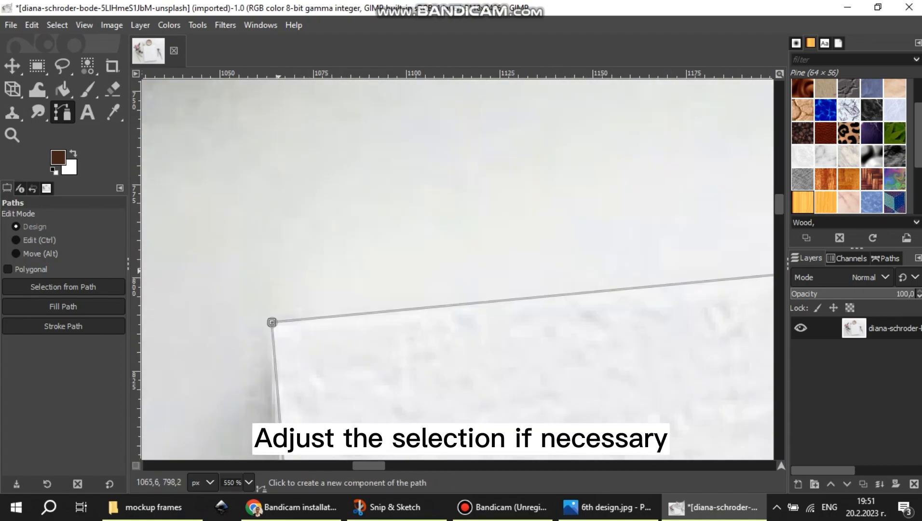
{"action": "left_click_drag", "start_coordinate": [269, 321], "coordinate": [264, 320]}
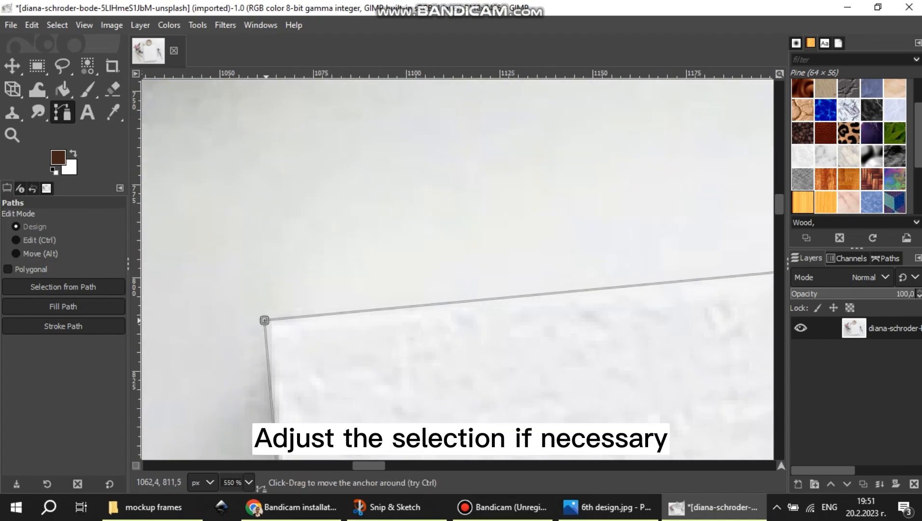
Examine how the closed path fits along the paper's edges and corners
{"action": "scroll", "coordinate": [264, 320], "scroll_direction": "down", "scroll_amount": 15}
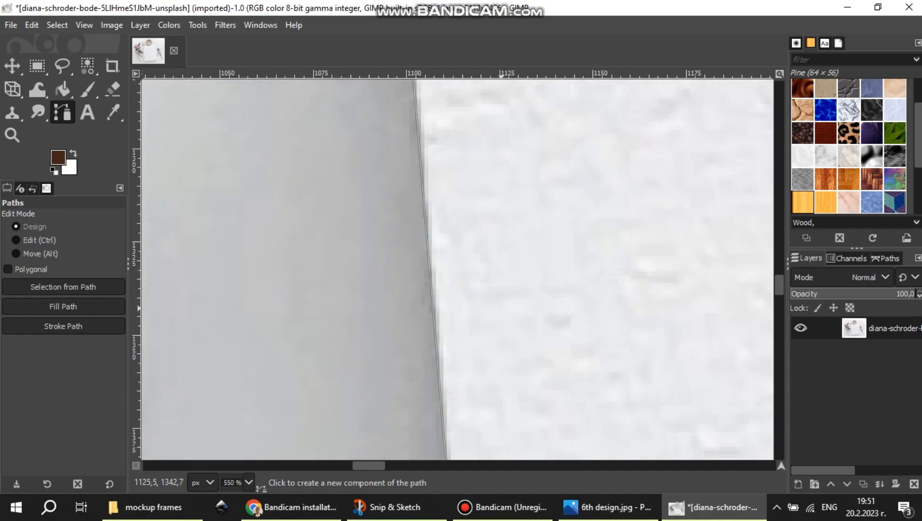
{"action": "scroll", "coordinate": [501, 307], "scroll_direction": "down", "scroll_amount": 8}
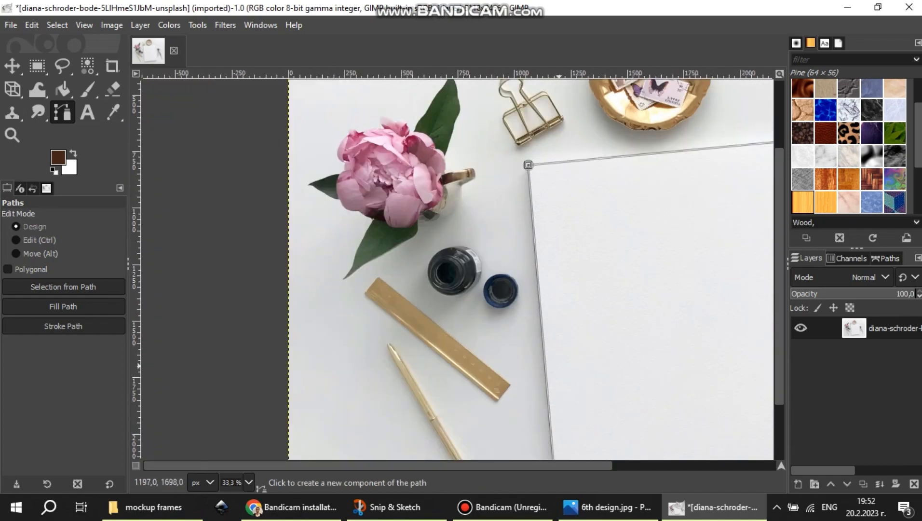
{"action": "scroll", "coordinate": [560, 366], "scroll_direction": "down", "scroll_amount": 3}
{"action": "scroll", "coordinate": [608, 386], "scroll_direction": "right", "scroll_amount": 5}
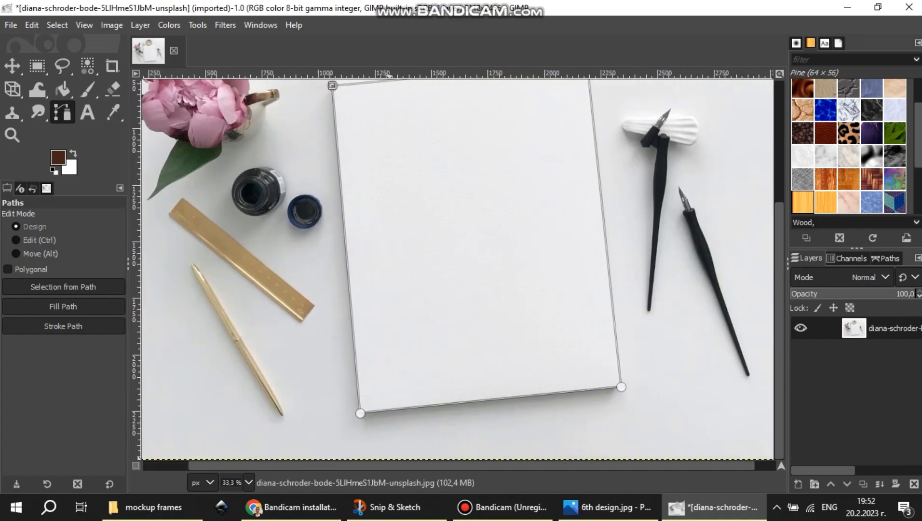
{"action": "scroll", "coordinate": [617, 385], "scroll_direction": "up", "scroll_amount": 4}
{"action": "scroll", "coordinate": [507, 380], "scroll_direction": "up", "scroll_amount": 6}
{"action": "scroll", "coordinate": [470, 377], "scroll_direction": "down", "scroll_amount": 7}
{"action": "scroll", "coordinate": [373, 330], "scroll_direction": "down", "scroll_amount": 4}
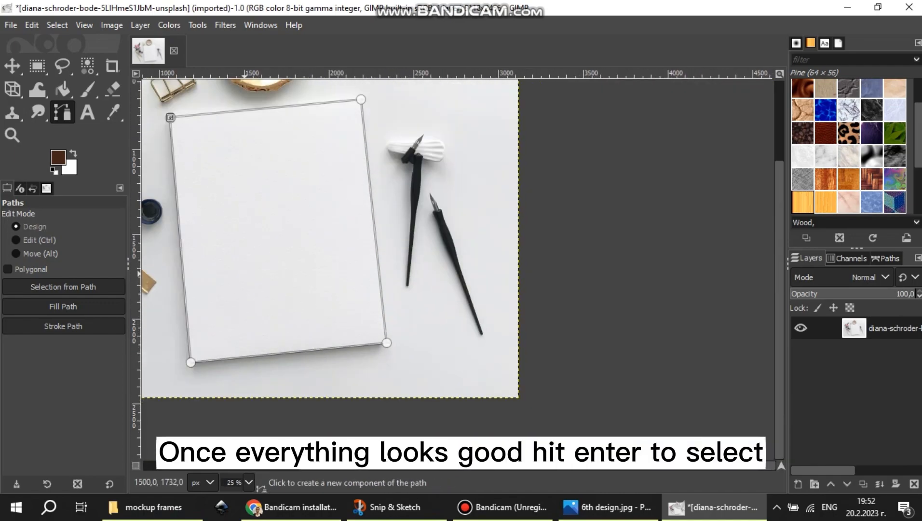
Convert the path to a selection and delete the paper area inside it
{"action": "key", "text": "Return"}
{"action": "key", "text": "Delete"}
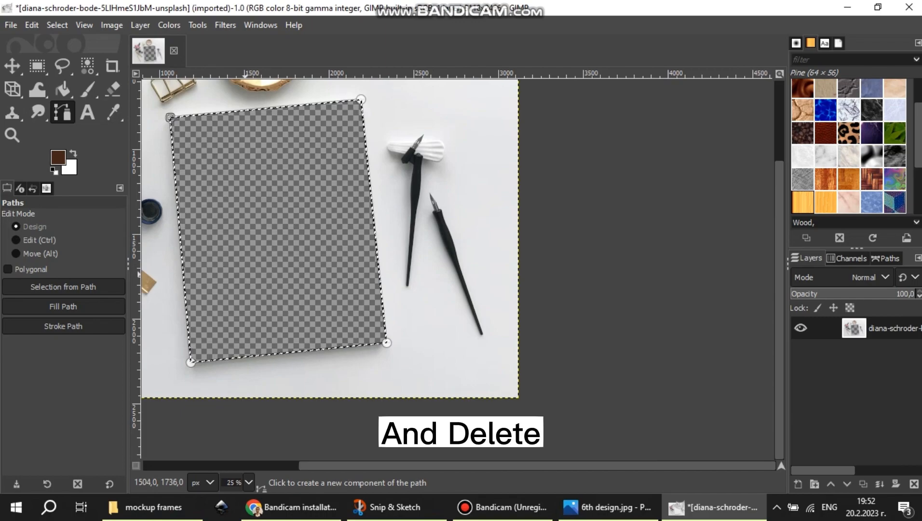
{"action": "left_click_drag", "start_coordinate": [381, 465], "coordinate": [313, 465]}
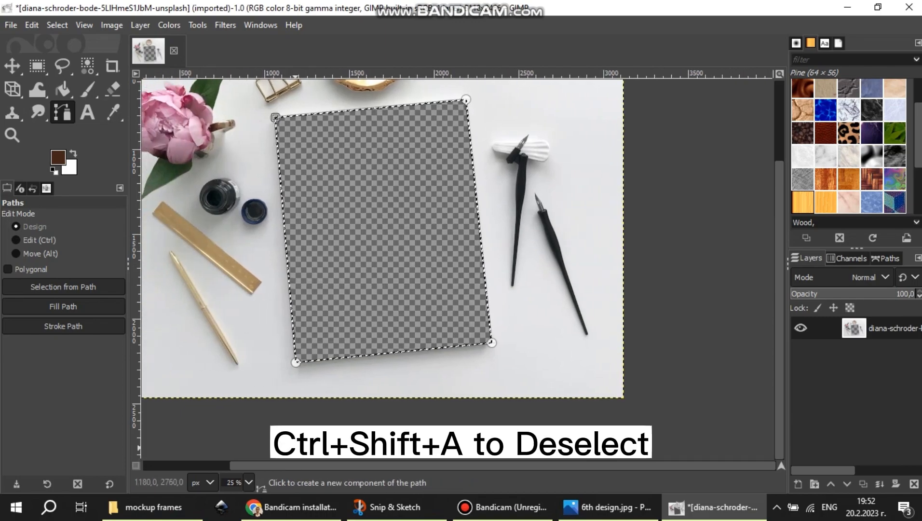
Deselect everything and switch briefly to the Smudge tool to clear the path outline from the canvas
{"action": "key", "text": "ctrl+shift+a"}
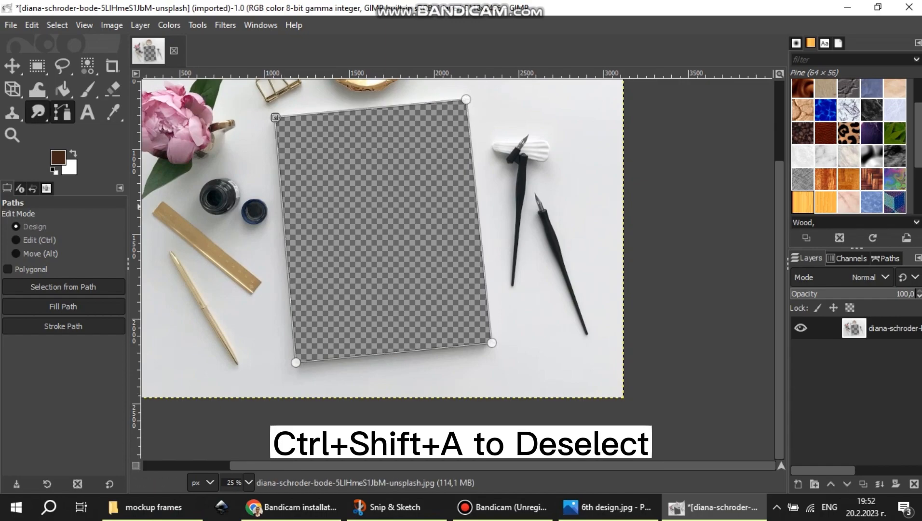
{"action": "key", "text": "s"}
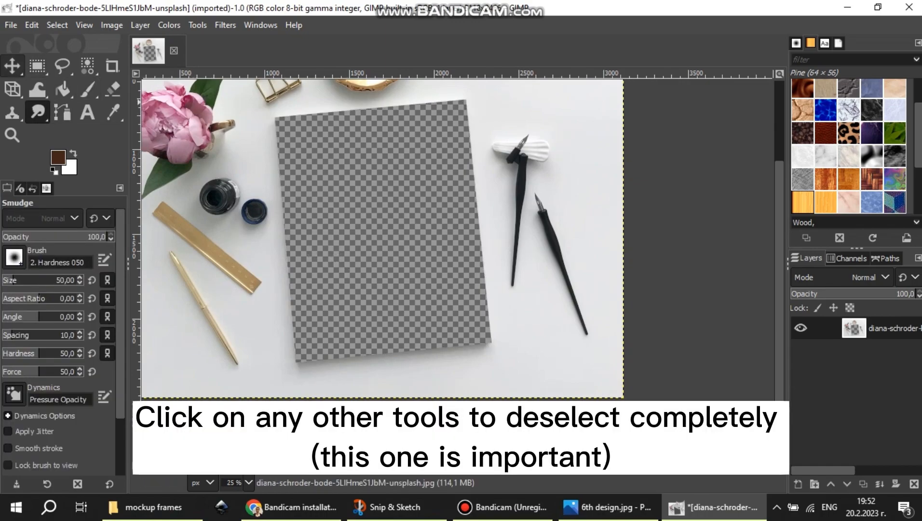
{"action": "left_click", "coordinate": [62, 112]}
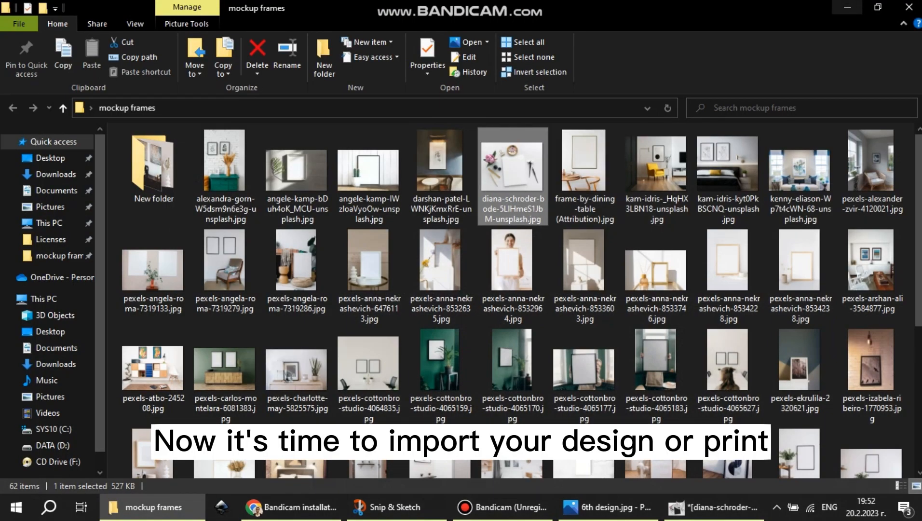
Import the file 1st design.jpg into the mockup image as a new layer above the photo
{"action": "left_click", "coordinate": [846, 7]}
{"action": "left_click_drag", "start_coordinate": [481, 89], "coordinate": [623, 433]}
{"action": "left_click_drag", "start_coordinate": [708, 436], "coordinate": [706, 502]}
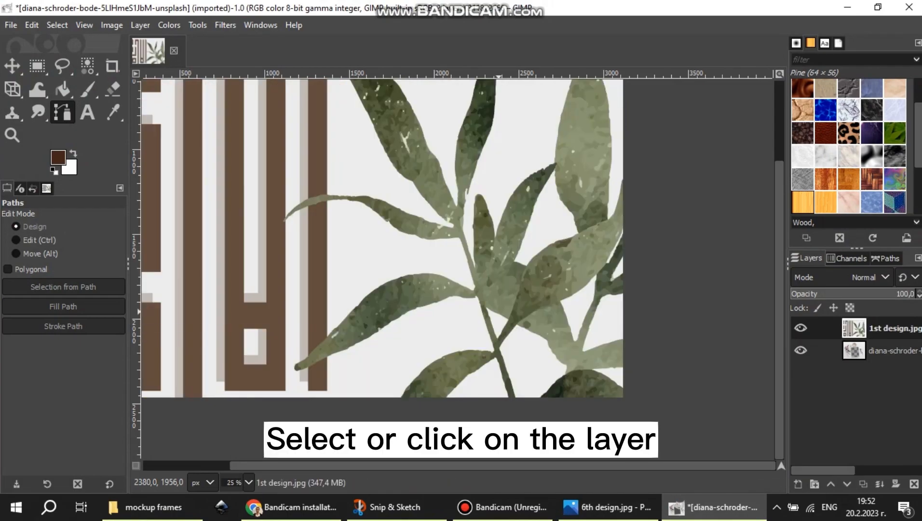
Scale the 1st design.jpg layer down to about 1761 × 2642 px with the aspect ratio locked, and move it over the desk photo
{"action": "scroll", "coordinate": [458, 282], "scroll_direction": "down", "scroll_amount": 2}
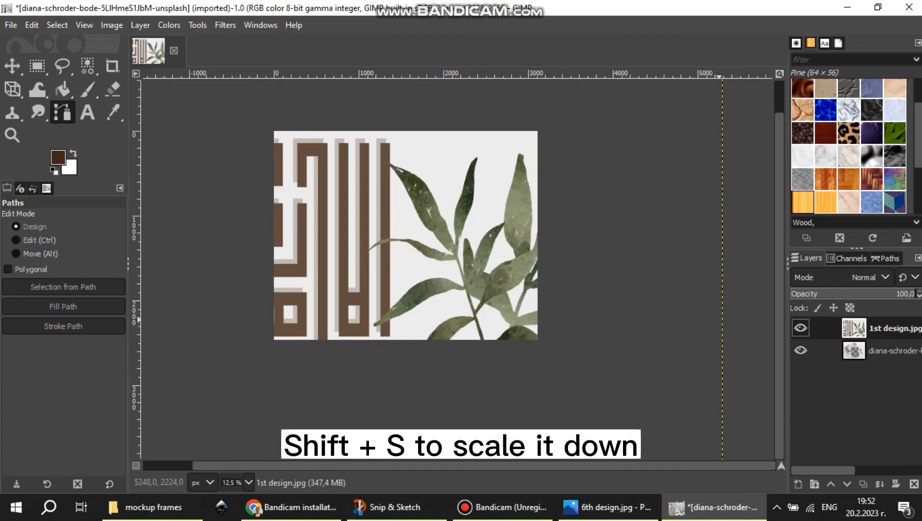
{"action": "key", "text": "shift+s"}
{"action": "left_click", "coordinate": [500, 318]}
{"action": "scroll", "coordinate": [501, 285], "scroll_direction": "down", "scroll_amount": 2}
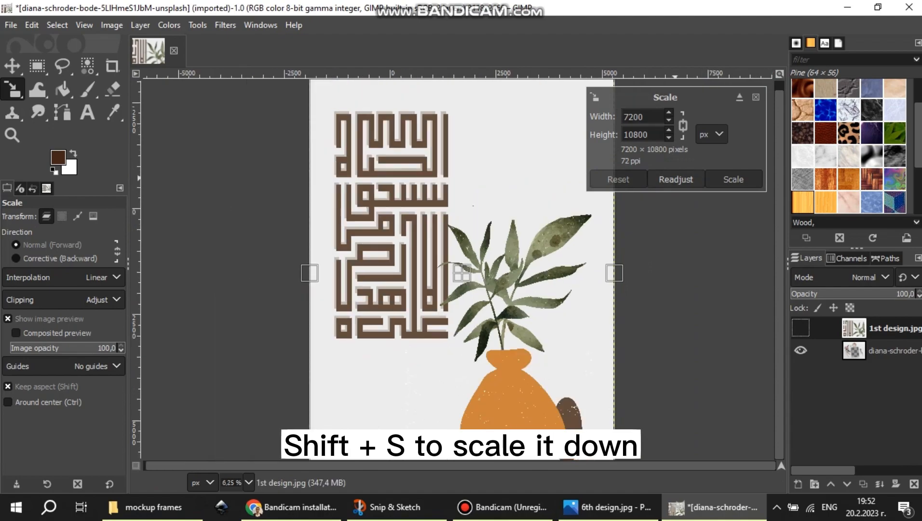
{"action": "left_click", "coordinate": [683, 125]}
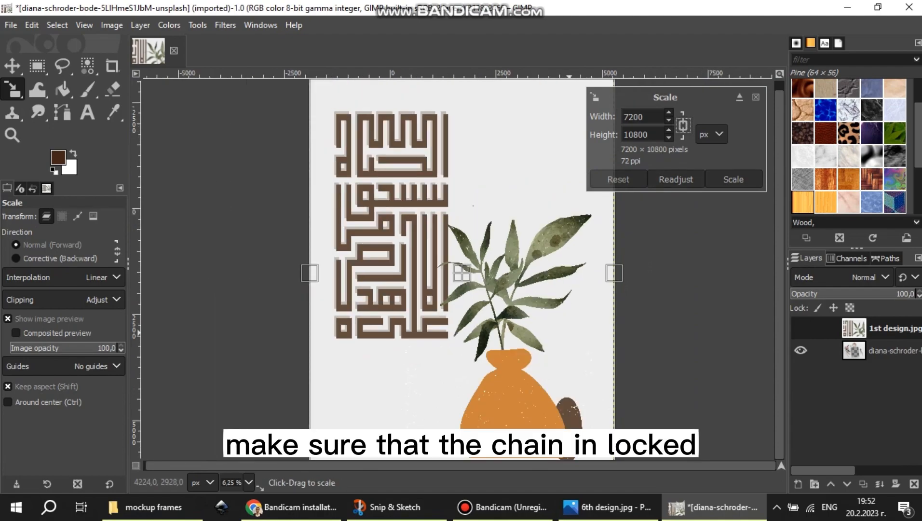
{"action": "scroll", "coordinate": [564, 257], "scroll_direction": "down", "scroll_amount": 1}
{"action": "left_click_drag", "start_coordinate": [597, 447], "coordinate": [434, 212]}
{"action": "left_click_drag", "start_coordinate": [416, 174], "coordinate": [492, 287]}
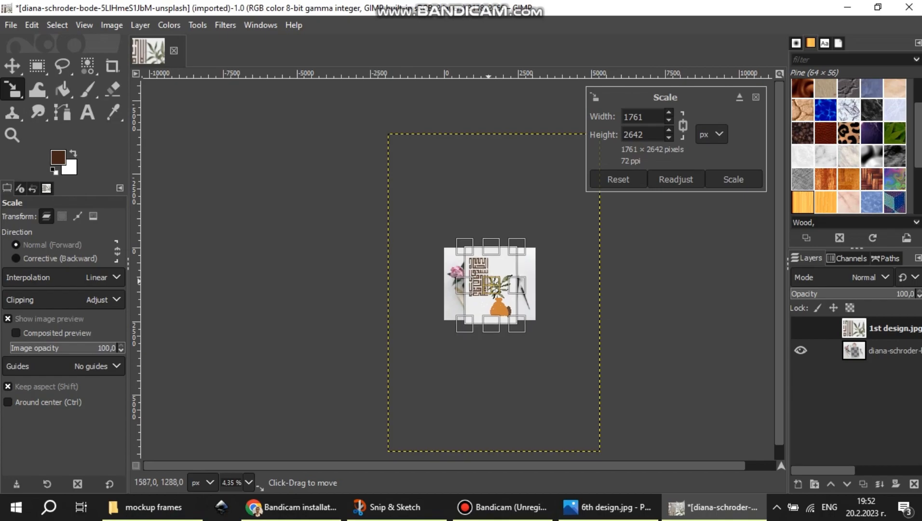
Shrink the design further to about 1039 × 1558 px and position it over the transparent paper cutout
{"action": "scroll", "coordinate": [496, 293], "scroll_direction": "up", "scroll_amount": 3, "text": "ctrl"}
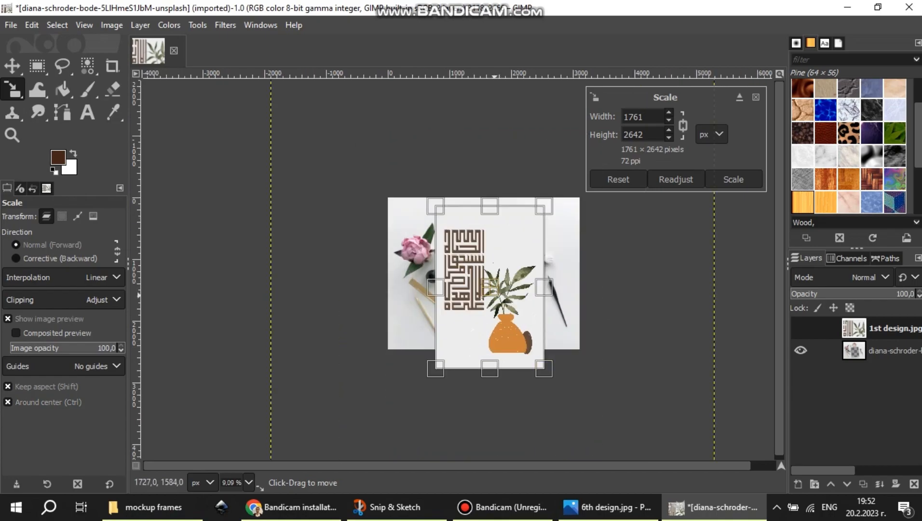
{"action": "scroll", "coordinate": [493, 296], "scroll_direction": "up", "scroll_amount": 2, "text": "ctrl"}
{"action": "left_click_drag", "start_coordinate": [593, 441], "coordinate": [504, 308]}
{"action": "left_click_drag", "start_coordinate": [440, 210], "coordinate": [482, 277]}
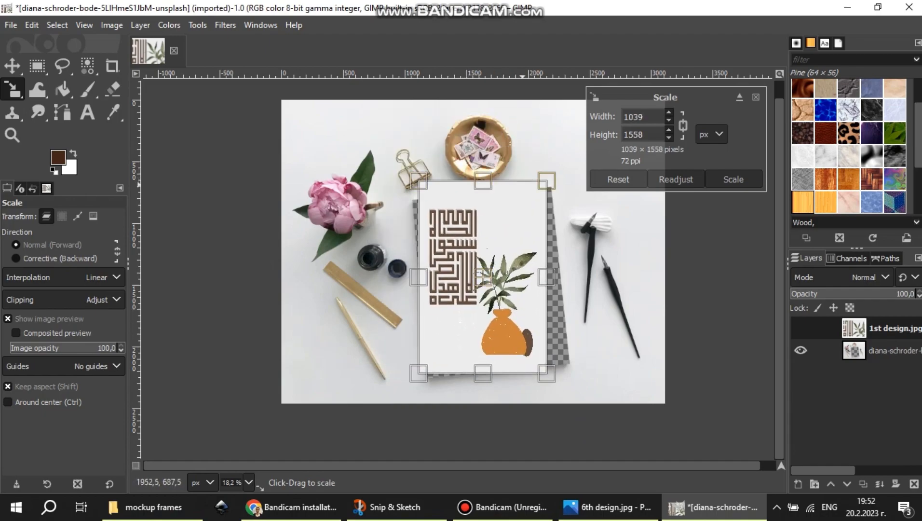
Reduce the design to about 947 × 1420 px, center it within the paper cutout and apply the scaling
{"action": "left_click_drag", "start_coordinate": [547, 181], "coordinate": [536, 198]}
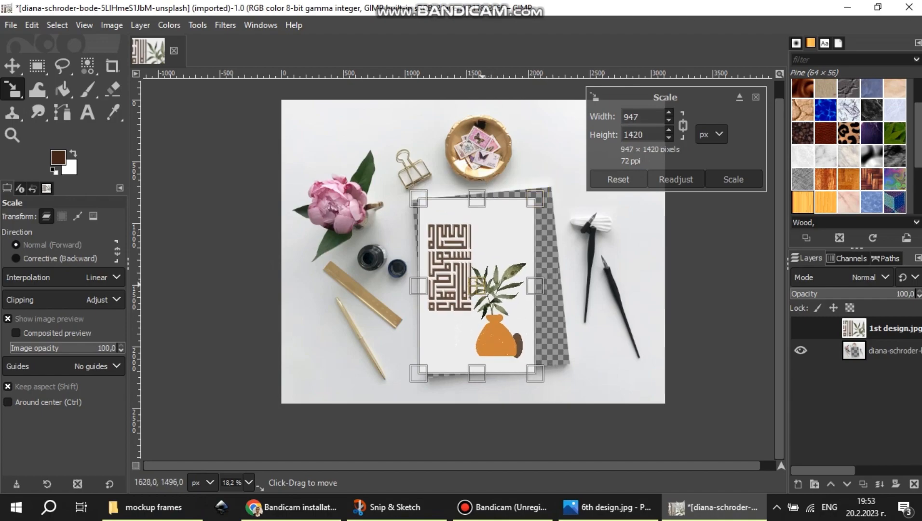
{"action": "left_click_drag", "start_coordinate": [485, 284], "coordinate": [497, 286]}
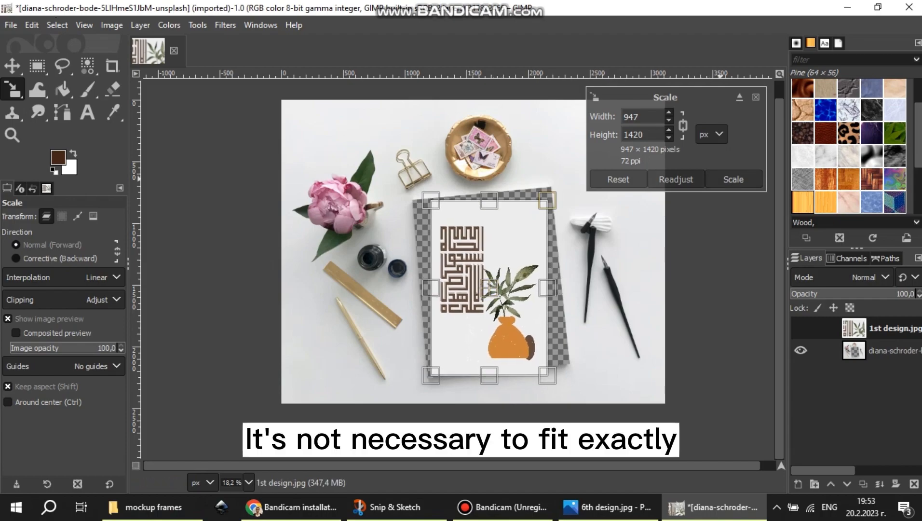
{"action": "left_click", "coordinate": [721, 179]}
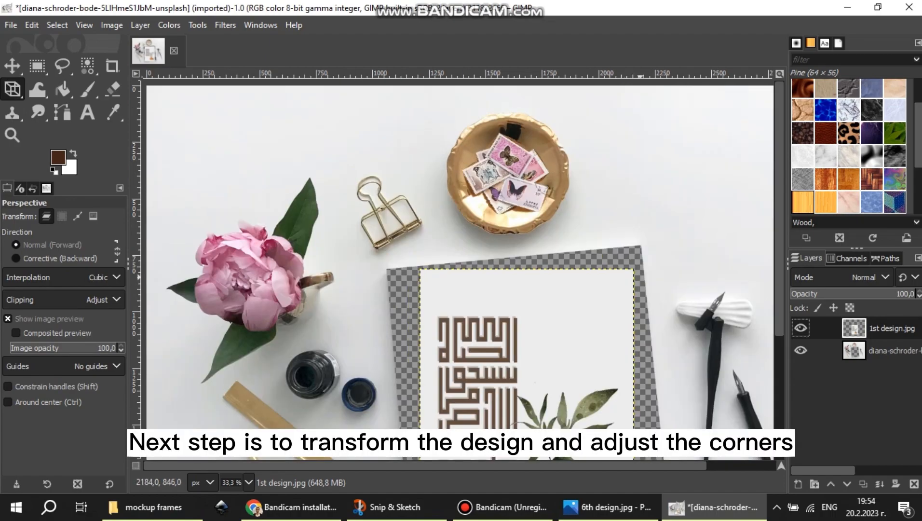
Start a Perspective transform on the design layer and fit its upper-right corner to the matching corner of the paper cutout
{"action": "key", "text": "1"}
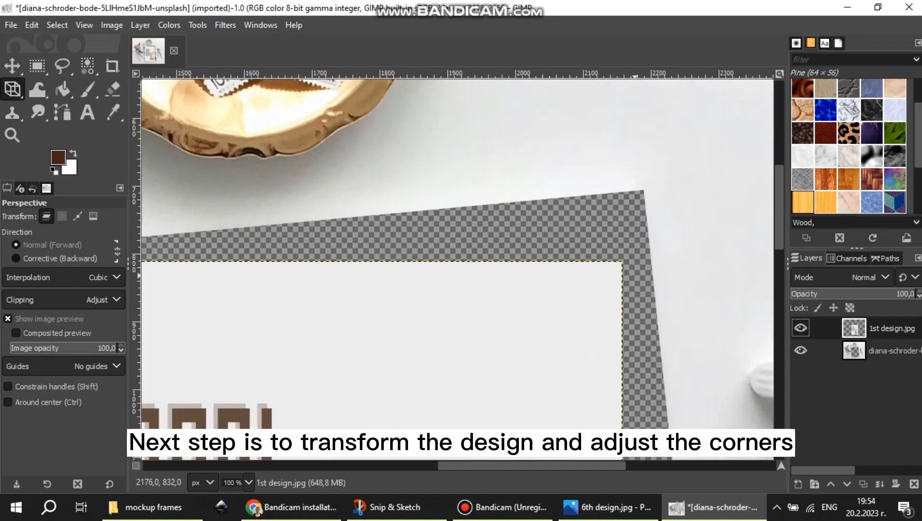
{"action": "scroll", "coordinate": [647, 263], "scroll_direction": "up", "scroll_amount": 5}
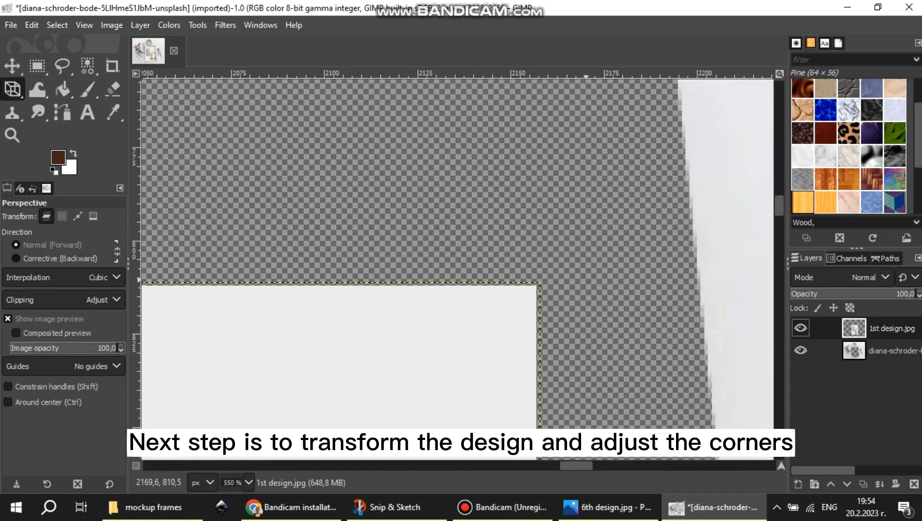
{"action": "scroll", "coordinate": [563, 283], "scroll_direction": "down", "scroll_amount": 3}
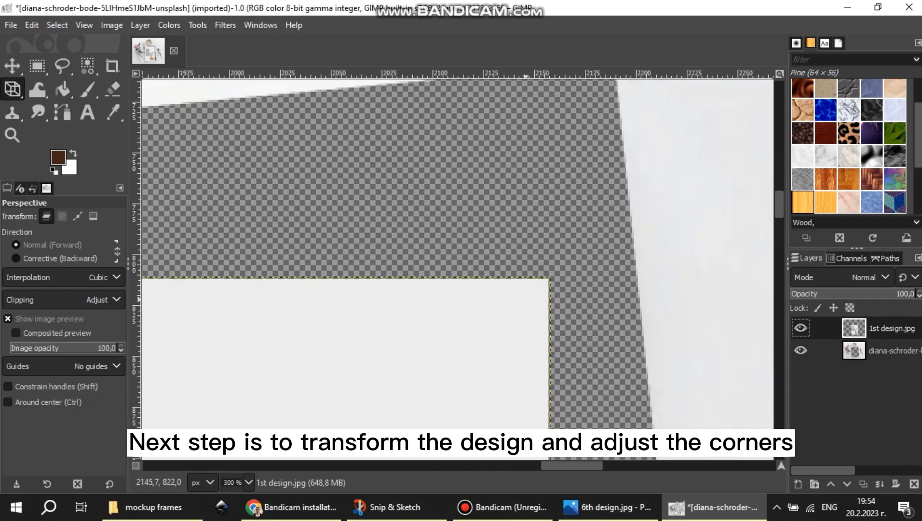
{"action": "key", "text": "shift+p"}
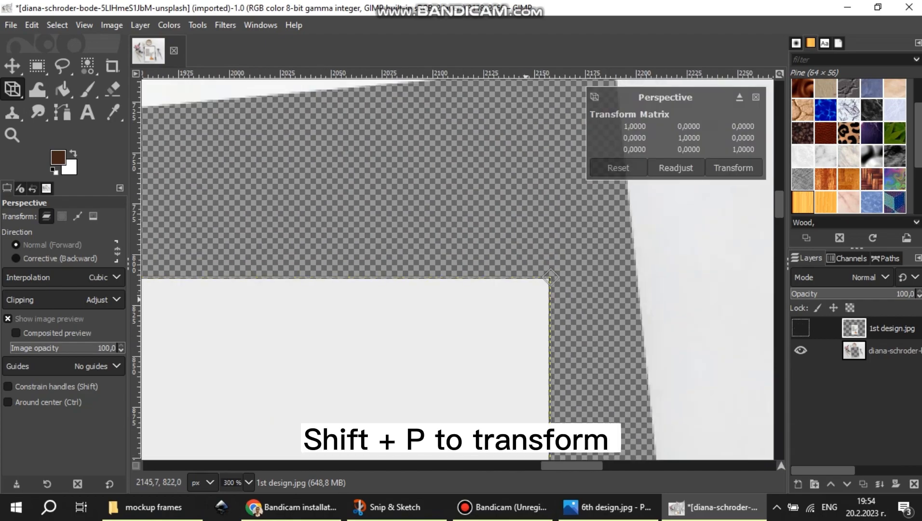
{"action": "scroll", "coordinate": [566, 333], "scroll_direction": "up", "scroll_amount": 2}
{"action": "scroll", "coordinate": [566, 334], "scroll_direction": "down", "scroll_amount": 1}
{"action": "scroll", "coordinate": [570, 340], "scroll_direction": "down", "scroll_amount": 1}
{"action": "left_click_drag", "start_coordinate": [566, 361], "coordinate": [592, 256]}
{"action": "scroll", "coordinate": [591, 255], "scroll_direction": "up", "scroll_amount": 4}
{"action": "left_click_drag", "start_coordinate": [550, 360], "coordinate": [589, 202]}
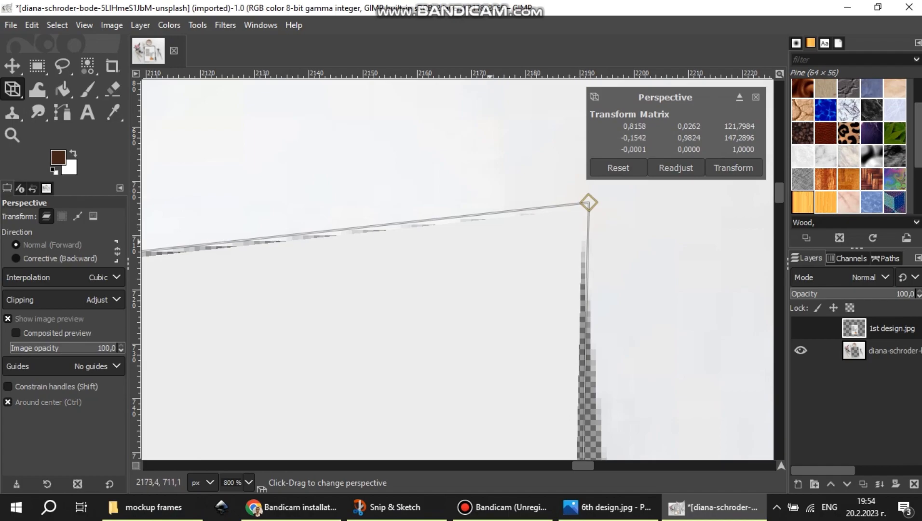
Fit the design's upper-left corner to the cutout's upper-left corner, covering the transparent edge there
{"action": "scroll", "coordinate": [589, 203], "scroll_direction": "down", "scroll_amount": 4}
{"action": "left_click_drag", "start_coordinate": [601, 465], "coordinate": [419, 466]}
{"action": "scroll", "coordinate": [371, 359], "scroll_direction": "down", "scroll_amount": 2}
{"action": "left_click_drag", "start_coordinate": [362, 403], "coordinate": [215, 405]}
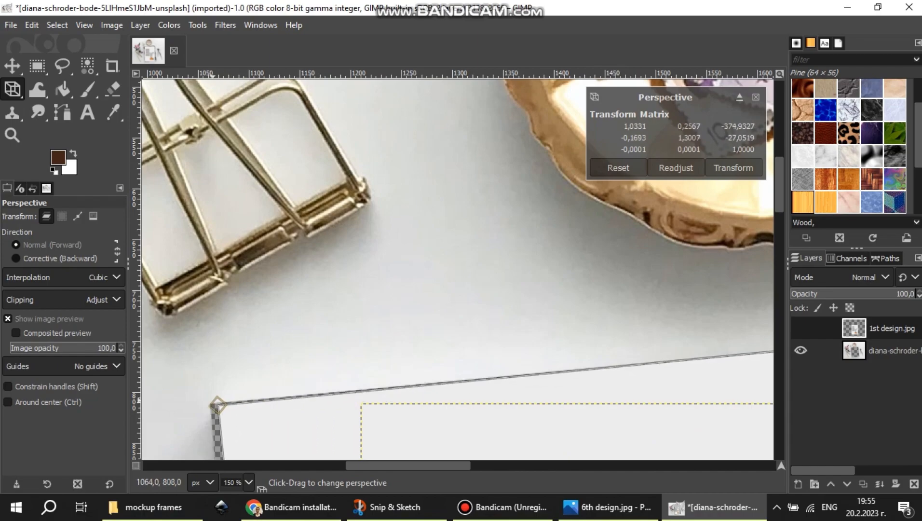
{"action": "scroll", "coordinate": [222, 408], "scroll_direction": "up", "scroll_amount": 9}
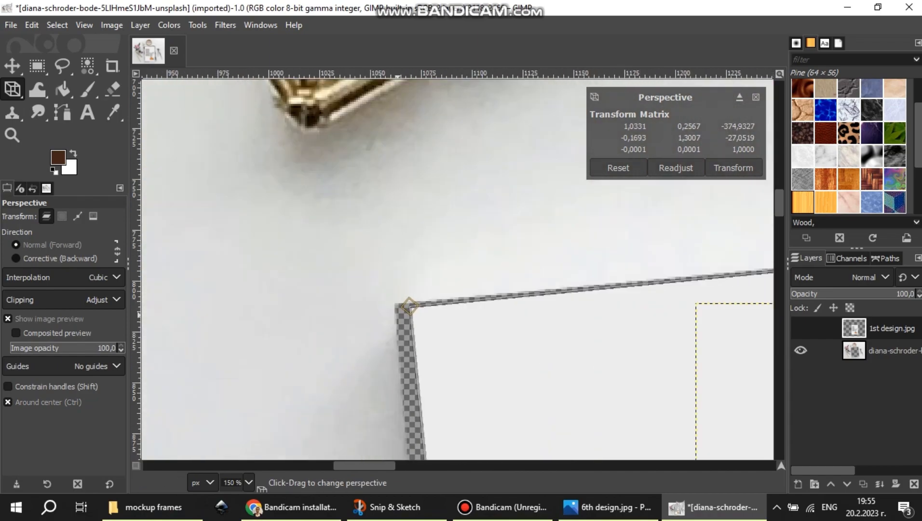
{"action": "left_click_drag", "start_coordinate": [436, 323], "coordinate": [239, 258]}
{"action": "scroll", "coordinate": [285, 282], "scroll_direction": "down", "scroll_amount": 4}
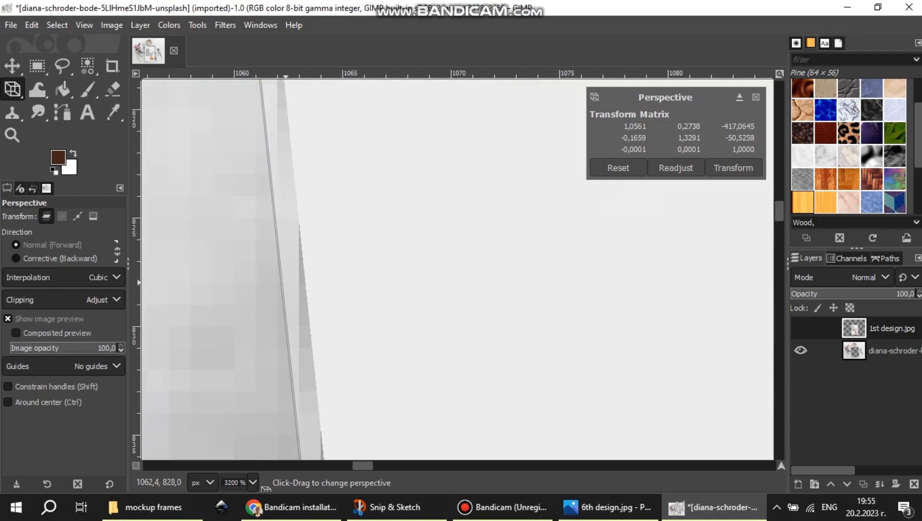
Stretch the design's lower-left corner slightly past the lower-left corner of the paper cutout
{"action": "scroll", "coordinate": [347, 289], "scroll_direction": "down", "scroll_amount": 8}
{"action": "scroll", "coordinate": [370, 289], "scroll_direction": "down", "scroll_amount": 5}
{"action": "scroll", "coordinate": [426, 105], "scroll_direction": "down", "scroll_amount": 15}
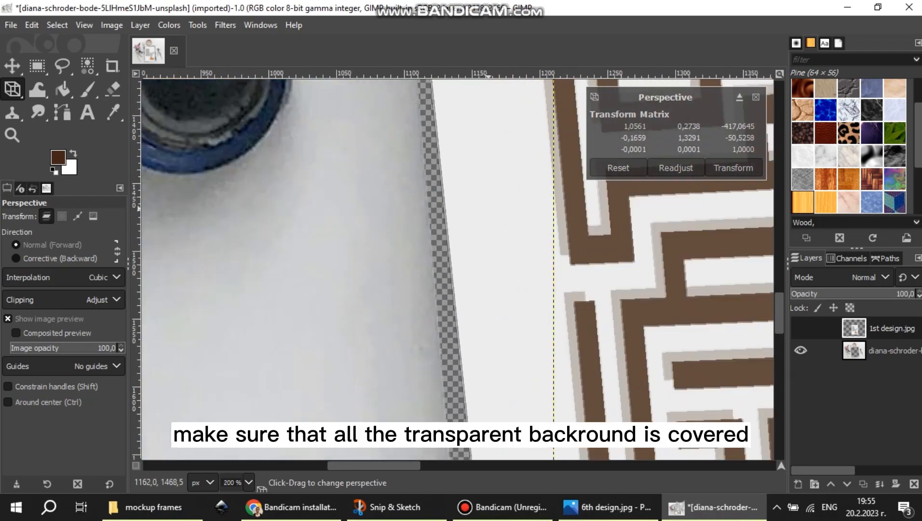
{"action": "scroll", "coordinate": [570, 250], "scroll_direction": "up", "scroll_amount": 6}
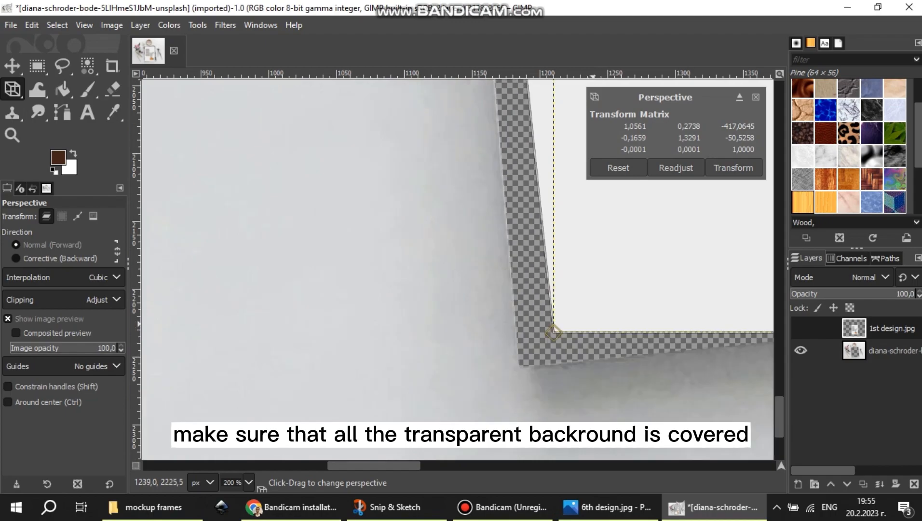
{"action": "scroll", "coordinate": [461, 196], "scroll_direction": "down", "scroll_amount": 1}
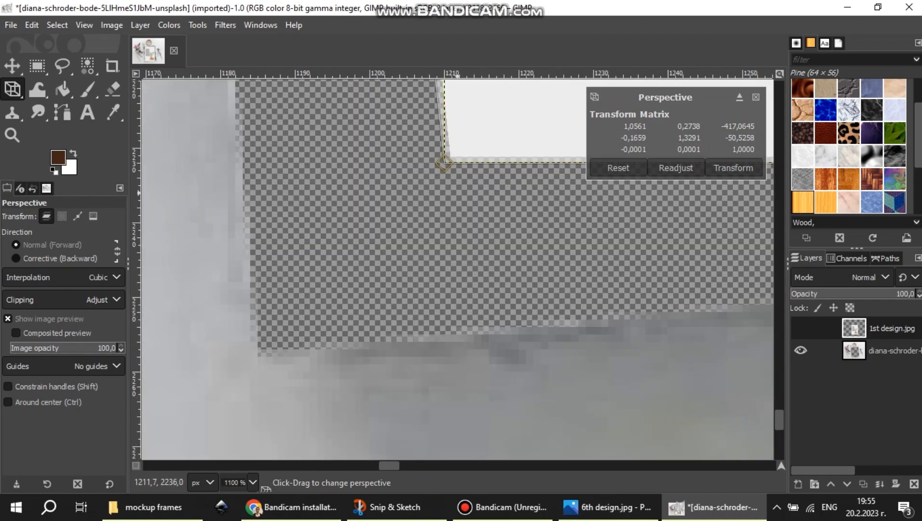
{"action": "left_click_drag", "start_coordinate": [444, 163], "coordinate": [245, 365]}
Stretch the design's lower-right corner to the cutout's lower-right corner and refine it to sit just beyond the transparent edge
{"action": "left_click_drag", "start_coordinate": [389, 465], "coordinate": [616, 465]}
{"action": "scroll", "coordinate": [588, 347], "scroll_direction": "down", "scroll_amount": 2}
{"action": "scroll", "coordinate": [587, 347], "scroll_direction": "down", "scroll_amount": 2}
{"action": "scroll", "coordinate": [592, 332], "scroll_direction": "down", "scroll_amount": 3}
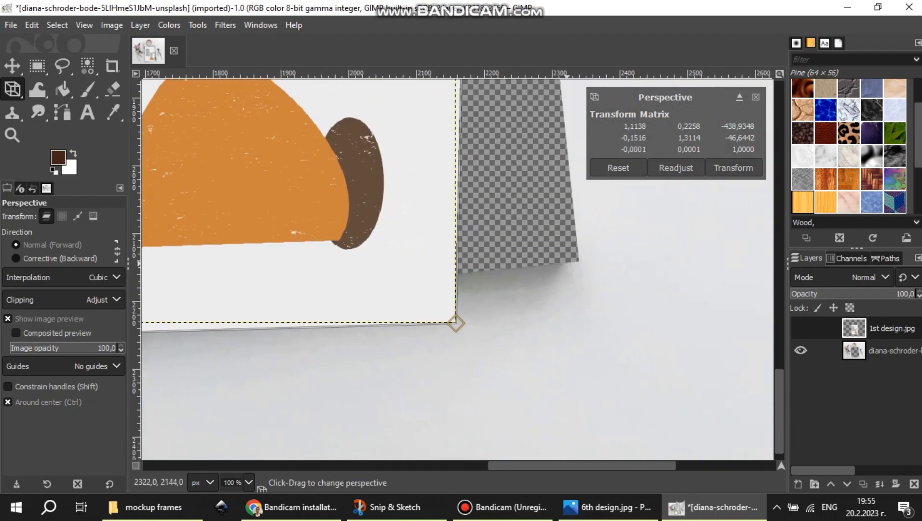
{"action": "scroll", "coordinate": [566, 259], "scroll_direction": "up", "scroll_amount": 2}
{"action": "left_click_drag", "start_coordinate": [348, 387], "coordinate": [600, 264]}
{"action": "scroll", "coordinate": [618, 257], "scroll_direction": "up", "scroll_amount": 3}
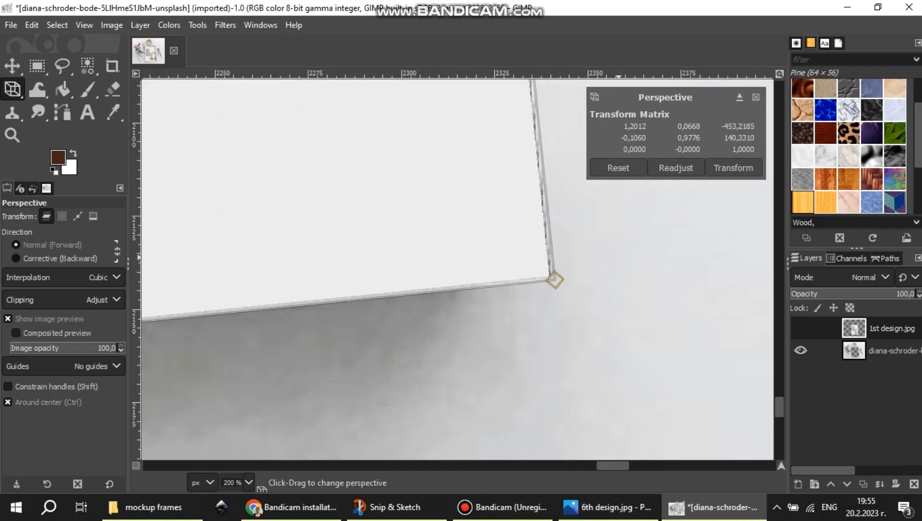
{"action": "scroll", "coordinate": [609, 258], "scroll_direction": "up", "scroll_amount": 3}
{"action": "left_click_drag", "start_coordinate": [454, 319], "coordinate": [476, 329]}
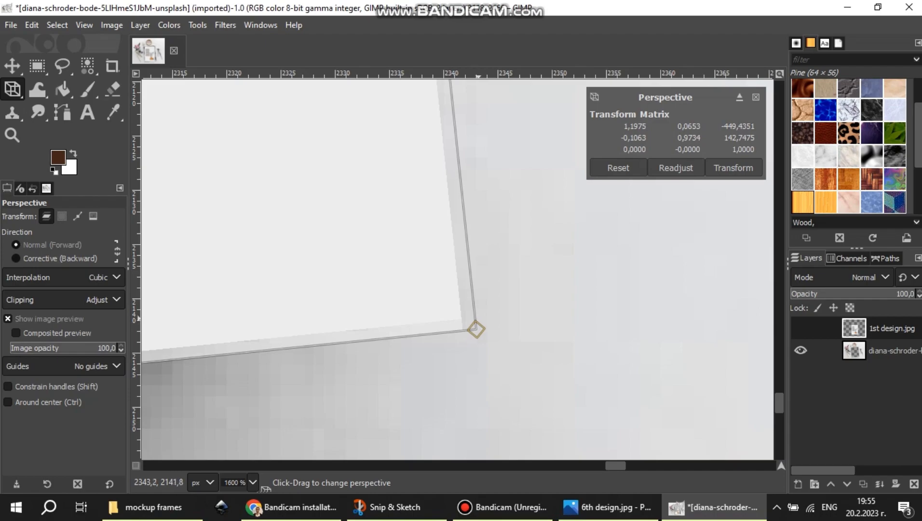
Check the design's right edge against the cutout and nudge its upper-right corner slightly outward
{"action": "scroll", "coordinate": [475, 329], "scroll_direction": "down", "scroll_amount": 3}
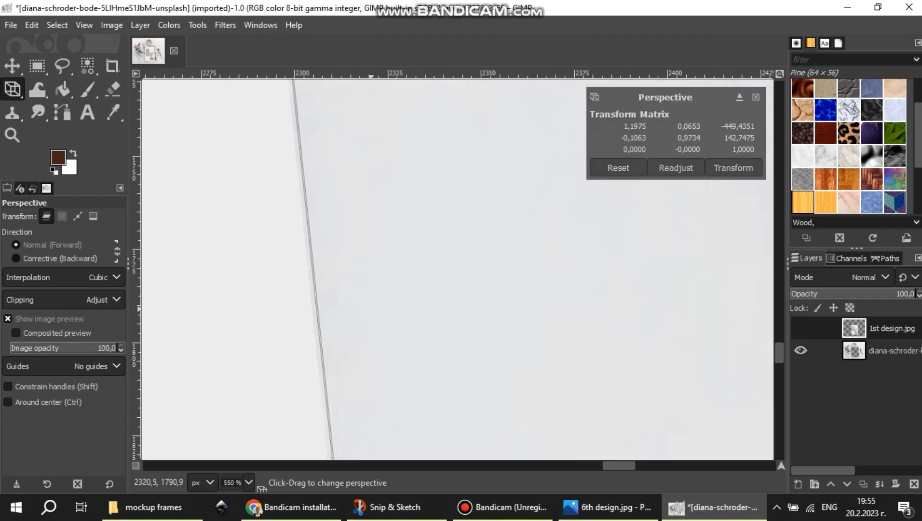
{"action": "scroll", "coordinate": [610, 314], "scroll_direction": "down", "scroll_amount": 4}
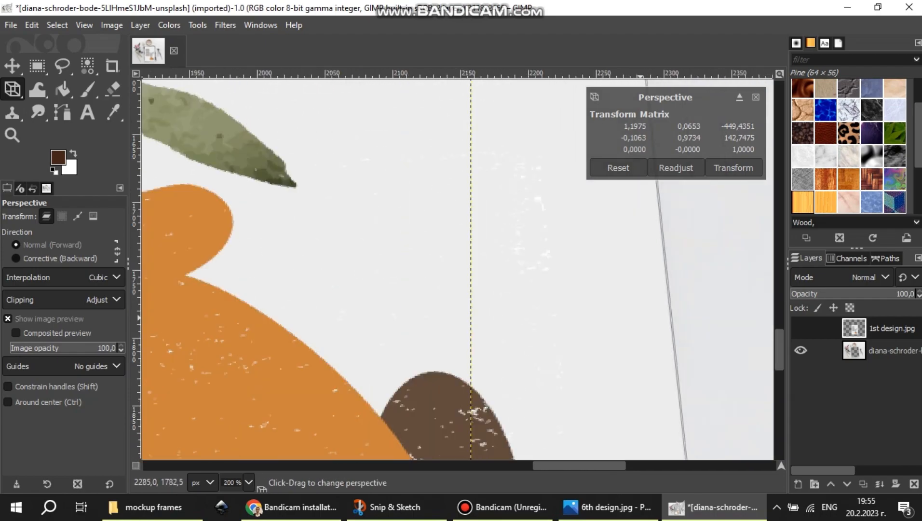
{"action": "scroll", "coordinate": [579, 328], "scroll_direction": "up", "scroll_amount": 15}
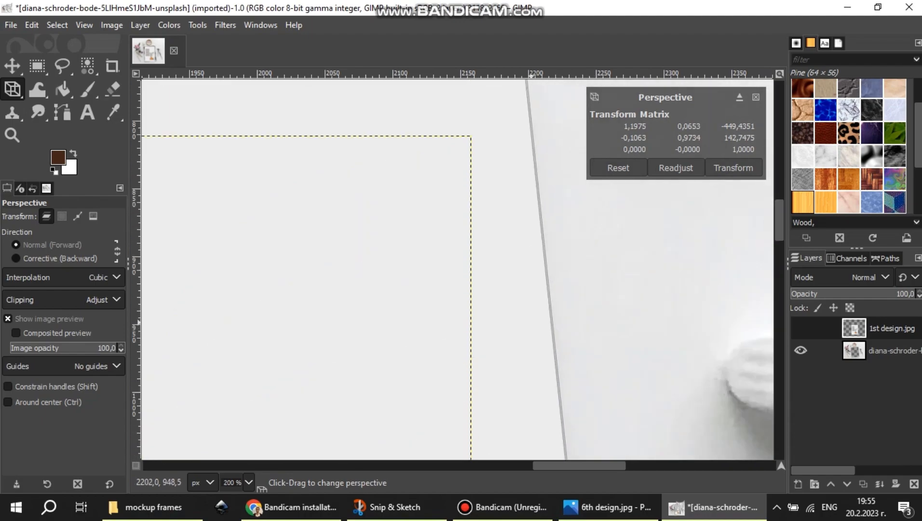
{"action": "scroll", "coordinate": [518, 282], "scroll_direction": "up", "scroll_amount": 5}
{"action": "left_click_drag", "start_coordinate": [478, 303], "coordinate": [480, 302]}
Check the design's top and left edges for uncovered transparency and nudge its lower-left corner slightly outward
{"action": "scroll", "coordinate": [415, 306], "scroll_direction": "down", "scroll_amount": 1}
{"action": "left_click_drag", "start_coordinate": [585, 465], "coordinate": [533, 465]}
{"action": "scroll", "coordinate": [524, 369], "scroll_direction": "down", "scroll_amount": 2}
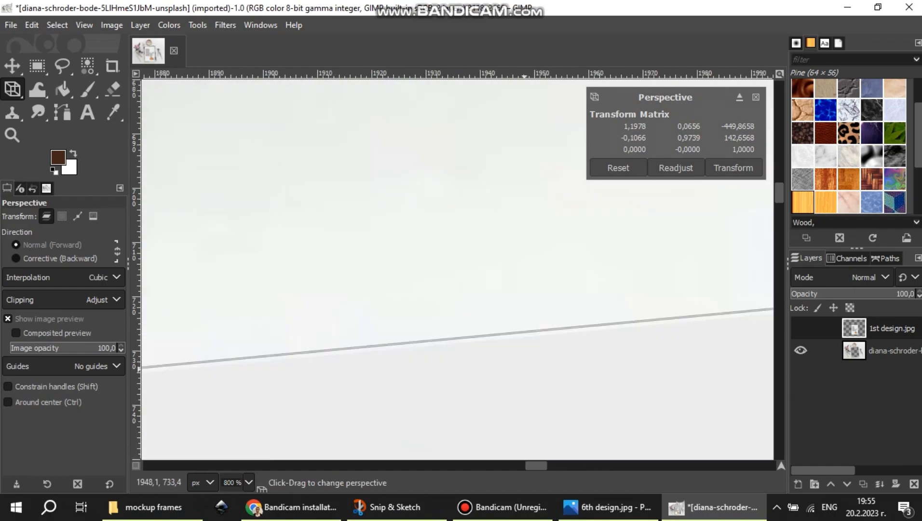
{"action": "scroll", "coordinate": [139, 369], "scroll_direction": "down", "scroll_amount": 4}
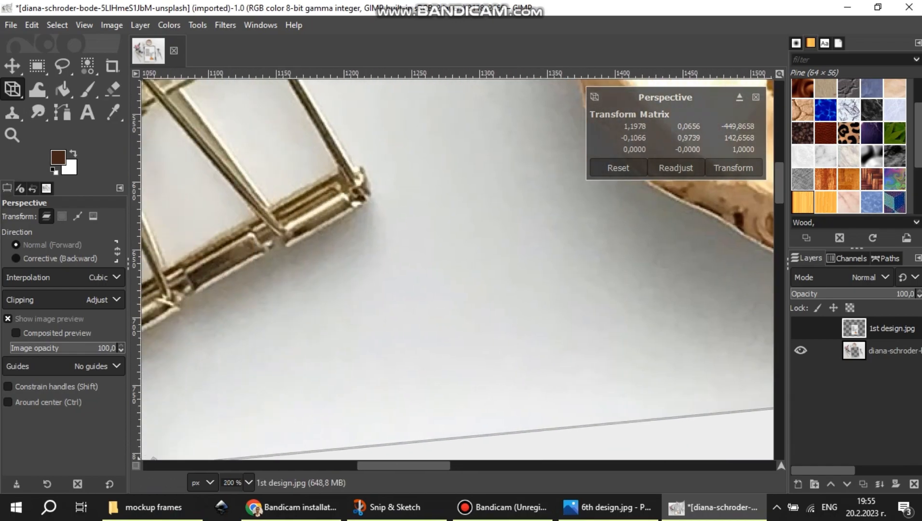
{"action": "scroll", "coordinate": [415, 377], "scroll_direction": "down", "scroll_amount": 3}
{"action": "scroll", "coordinate": [420, 369], "scroll_direction": "down", "scroll_amount": 4}
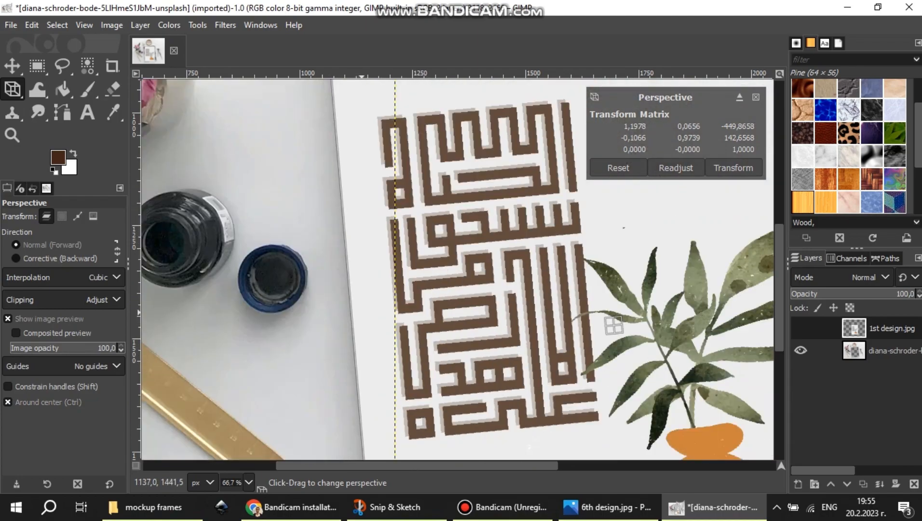
{"action": "scroll", "coordinate": [361, 312], "scroll_direction": "up", "scroll_amount": 7}
{"action": "scroll", "coordinate": [378, 322], "scroll_direction": "down", "scroll_amount": 8}
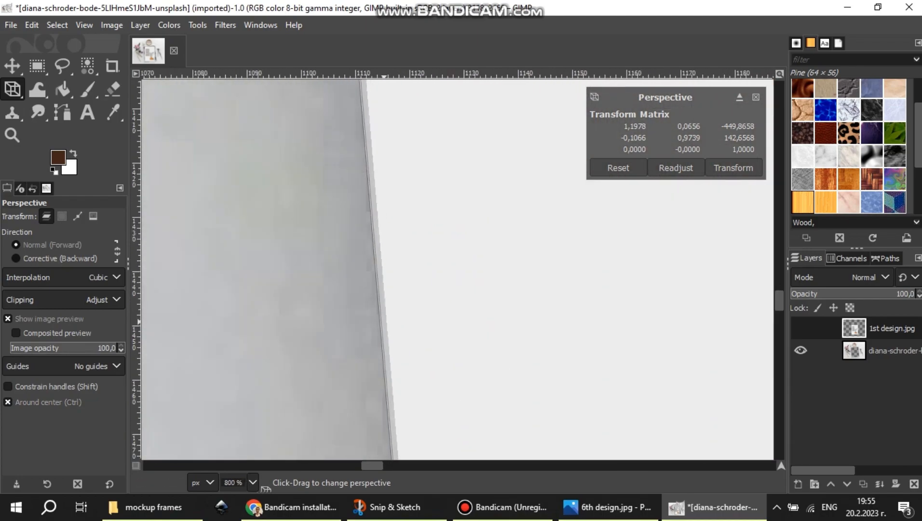
{"action": "scroll", "coordinate": [426, 312], "scroll_direction": "down", "scroll_amount": 11}
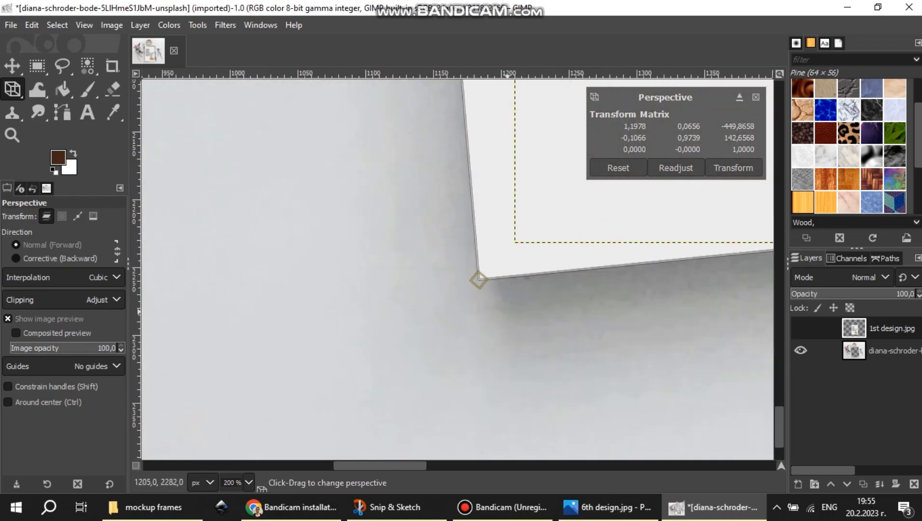
{"action": "scroll", "coordinate": [511, 264], "scroll_direction": "up", "scroll_amount": 3}
{"action": "left_click_drag", "start_coordinate": [414, 310], "coordinate": [411, 311]}
Apply the perspective transform to the design and select the desk photo layer
{"action": "scroll", "coordinate": [444, 314], "scroll_direction": "down", "scroll_amount": 4}
{"action": "scroll", "coordinate": [148, 451], "scroll_direction": "down", "scroll_amount": 8}
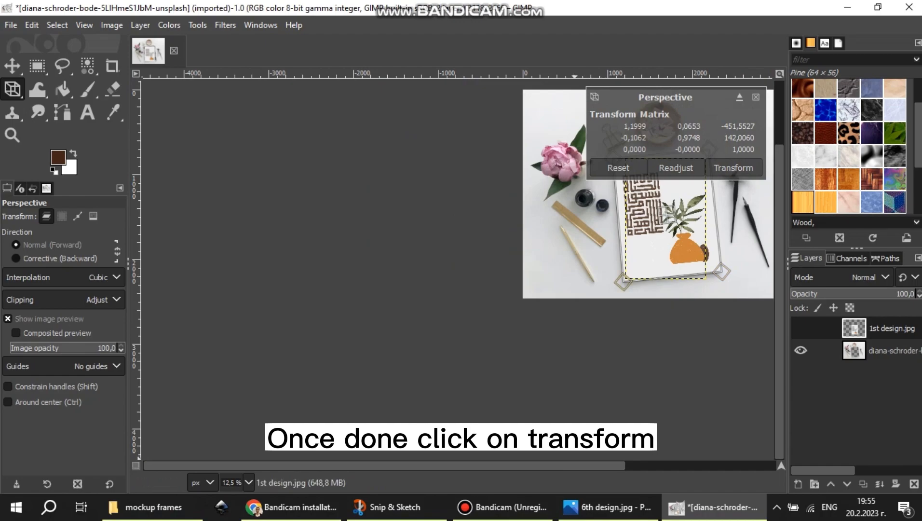
{"action": "scroll", "coordinate": [497, 222], "scroll_direction": "up", "scroll_amount": 3}
{"action": "scroll", "coordinate": [479, 223], "scroll_direction": "up", "scroll_amount": 2}
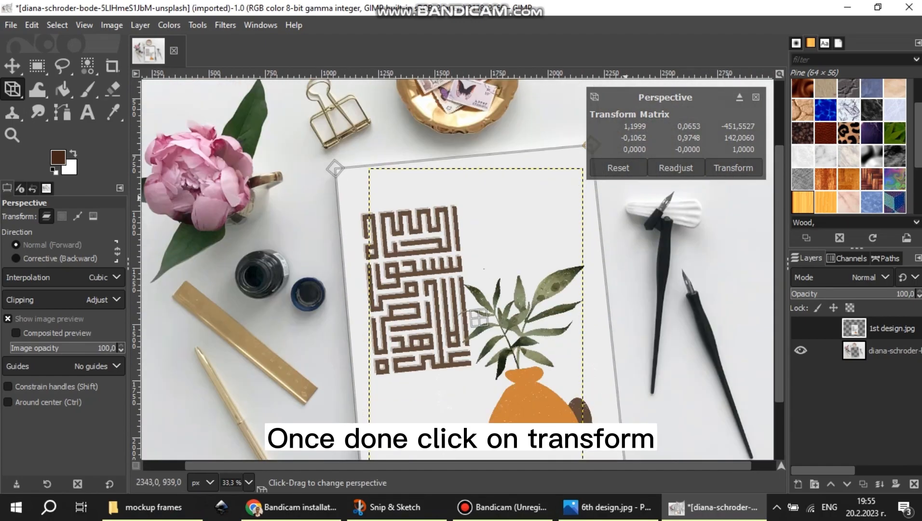
{"action": "left_click", "coordinate": [733, 167]}
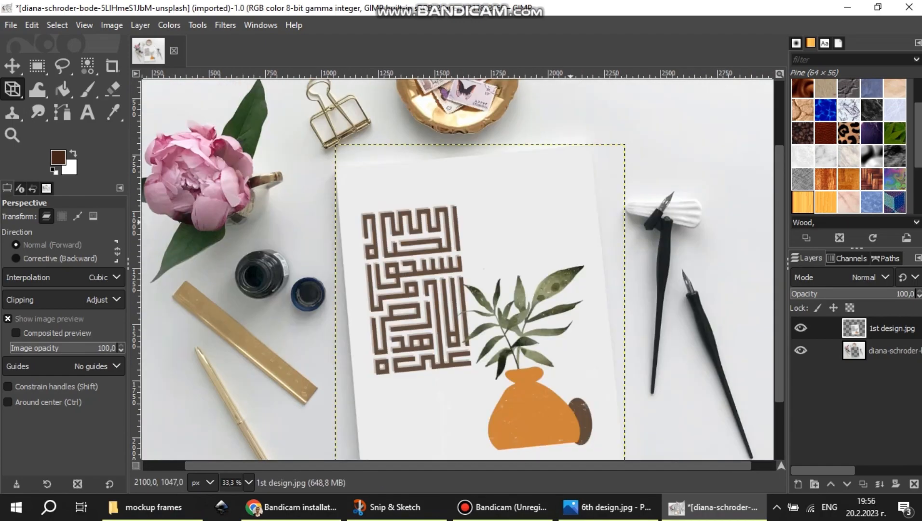
{"action": "left_click", "coordinate": [853, 350]}
{"action": "scroll", "coordinate": [547, 243], "scroll_direction": "down", "scroll_amount": 2}
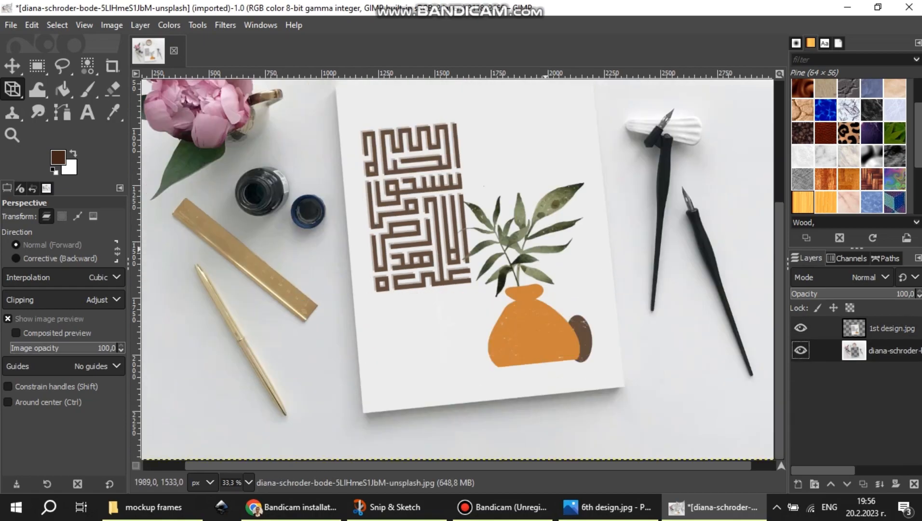
Lower the exposure of the 1st design.jpg layer to -0.058 and apply the adjustment
{"action": "scroll", "coordinate": [544, 248], "scroll_direction": "up", "scroll_amount": 4}
{"action": "scroll", "coordinate": [518, 256], "scroll_direction": "down", "scroll_amount": 4}
{"action": "scroll", "coordinate": [518, 273], "scroll_direction": "down", "scroll_amount": 1}
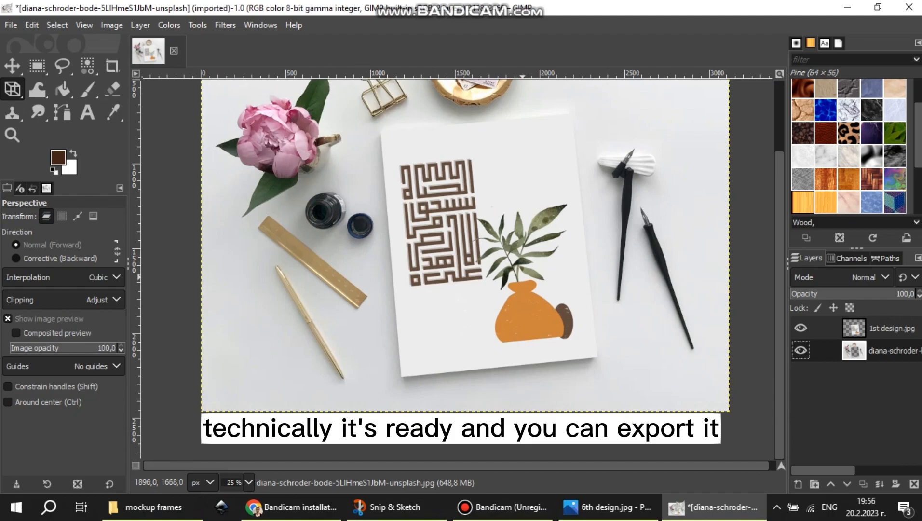
{"action": "scroll", "coordinate": [523, 279], "scroll_direction": "down", "scroll_amount": 2}
{"action": "scroll", "coordinate": [522, 278], "scroll_direction": "up", "scroll_amount": 1}
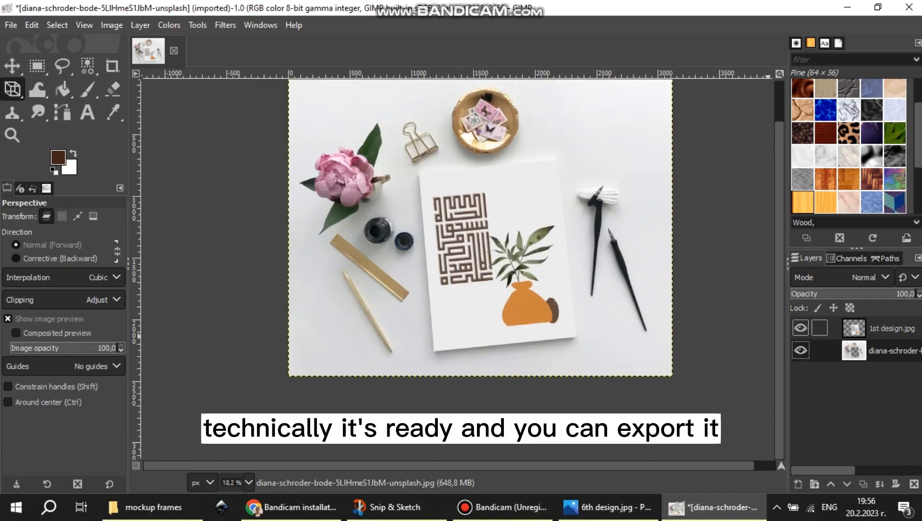
{"action": "left_click", "coordinate": [858, 328]}
{"action": "left_click", "coordinate": [168, 25]}
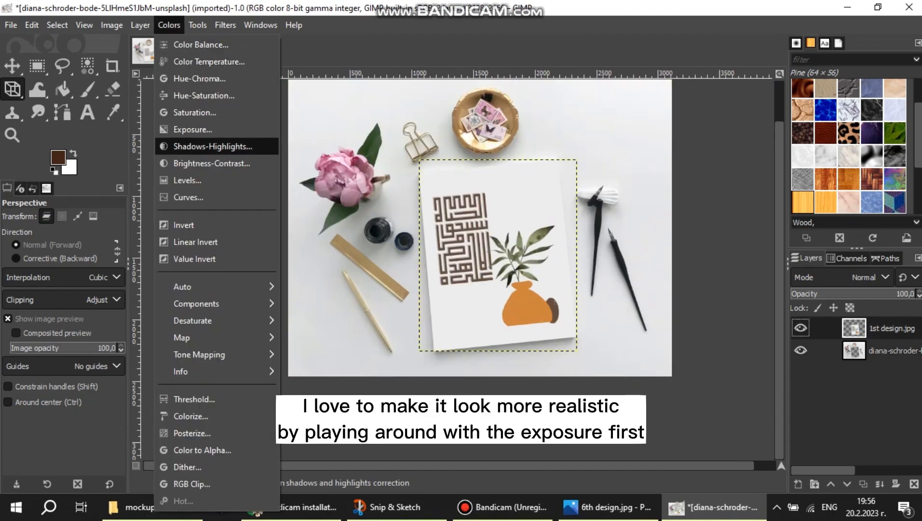
{"action": "left_click", "coordinate": [189, 129]}
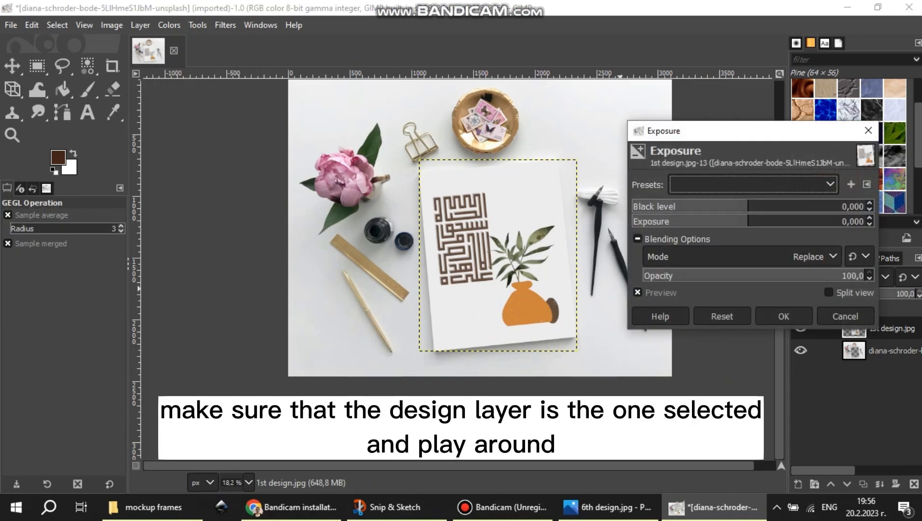
{"action": "left_click_drag", "start_coordinate": [747, 222], "coordinate": [839, 222]}
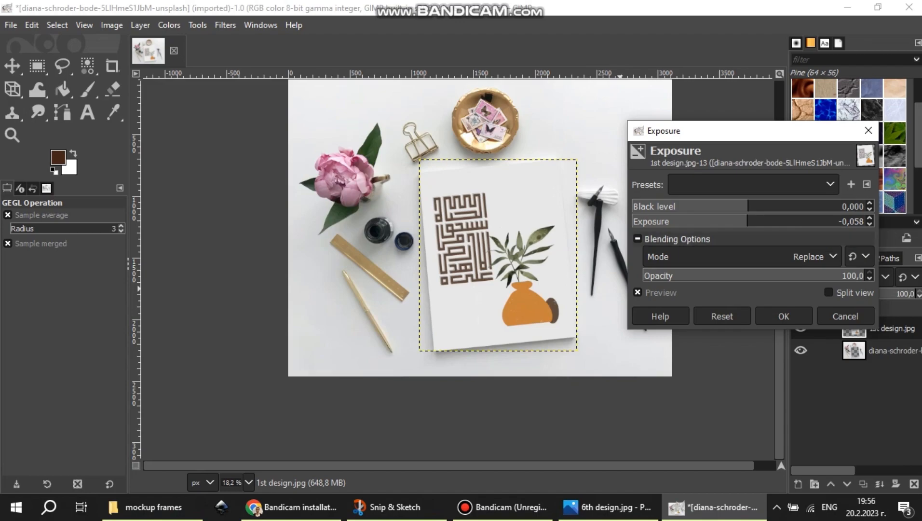
{"action": "left_click", "coordinate": [784, 316]}
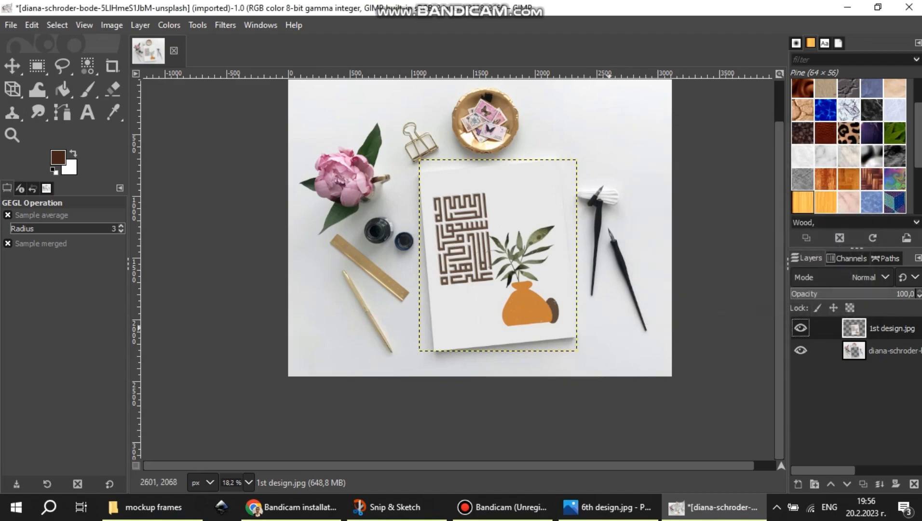
{"action": "scroll", "coordinate": [519, 290], "scroll_direction": "up", "scroll_amount": 3}
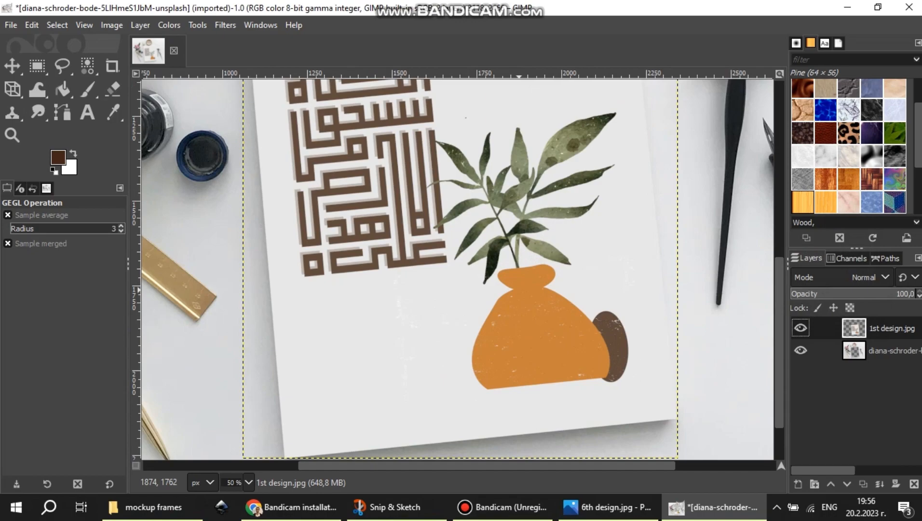
{"action": "scroll", "coordinate": [512, 282], "scroll_direction": "down", "scroll_amount": 1}
{"action": "scroll", "coordinate": [520, 374], "scroll_direction": "down", "scroll_amount": 1}
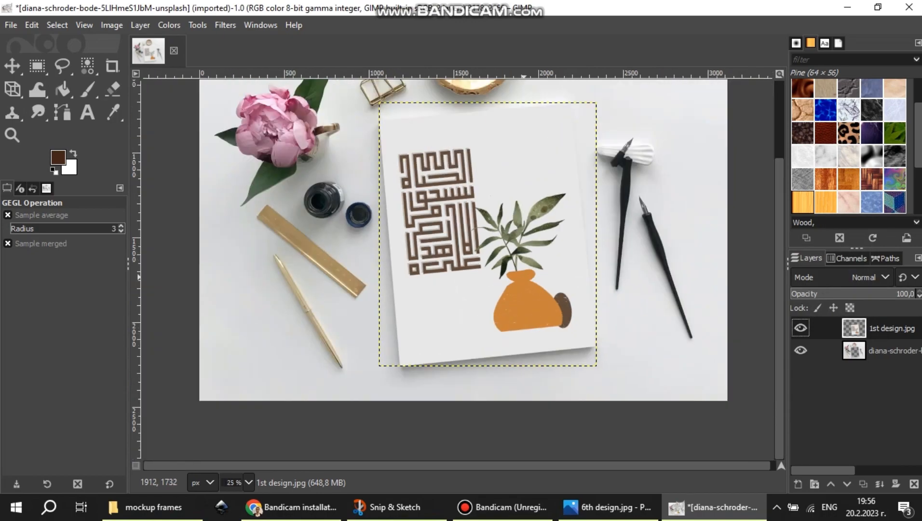
{"action": "left_click", "coordinate": [887, 350]}
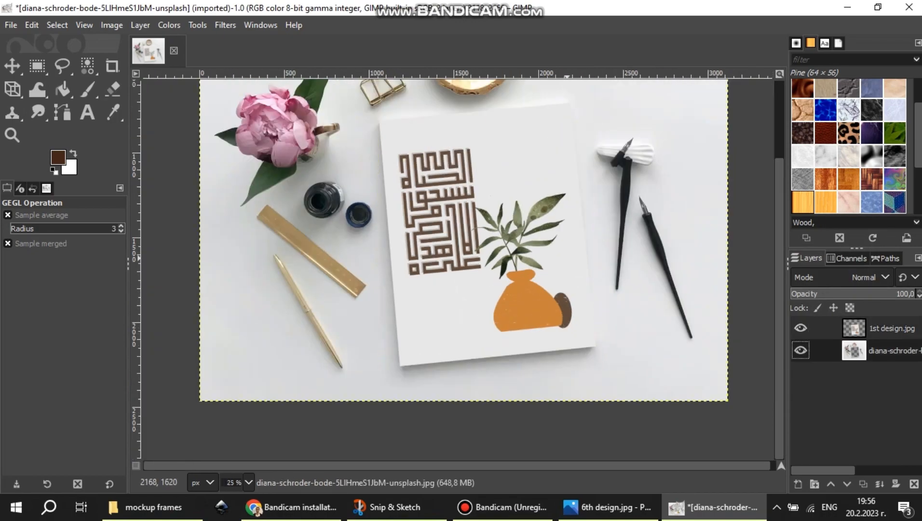
{"action": "scroll", "coordinate": [552, 252], "scroll_direction": "up", "scroll_amount": 1}
{"action": "scroll", "coordinate": [552, 256], "scroll_direction": "down", "scroll_amount": 1}
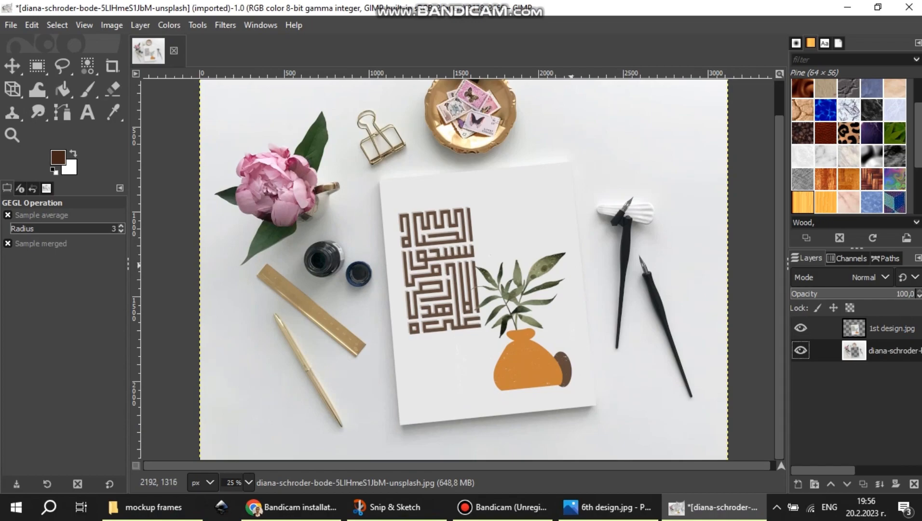
{"action": "left_click", "coordinate": [169, 25]}
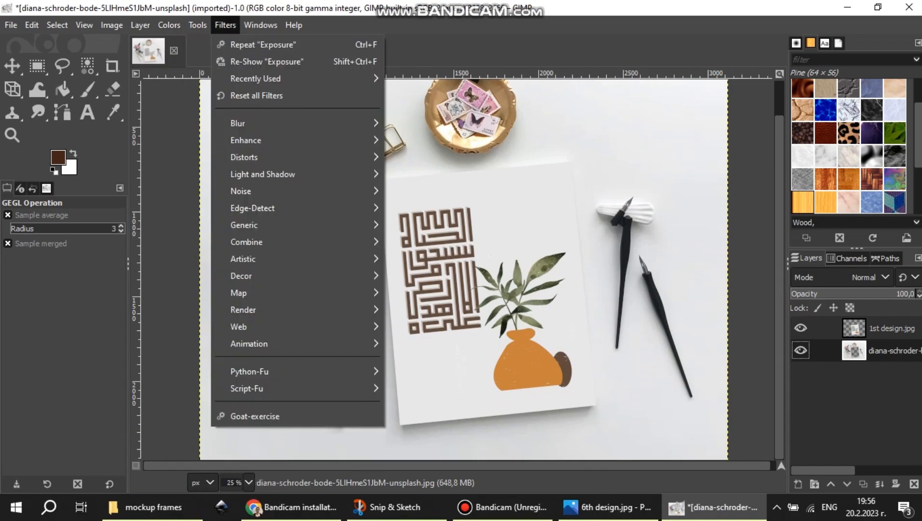
{"action": "left_click", "coordinate": [887, 329]}
{"action": "left_click", "coordinate": [887, 329]}
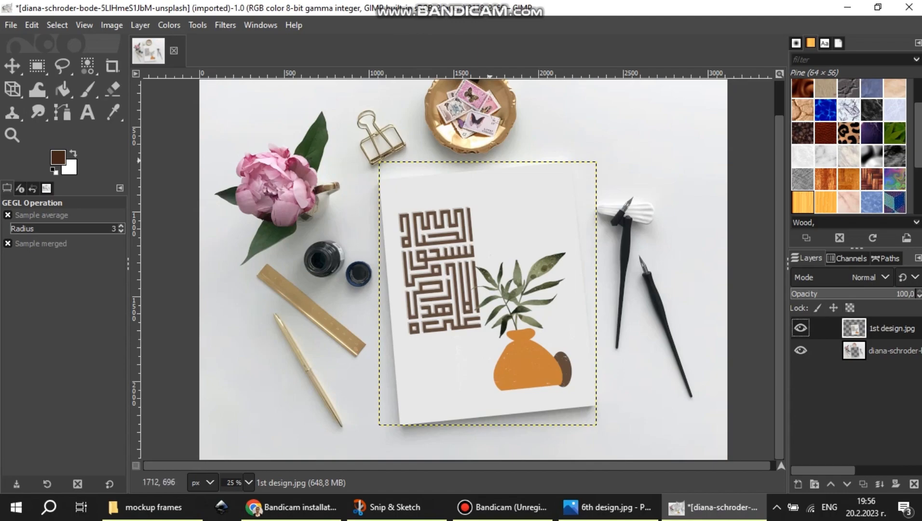
Start a Drop Shadow on the desk photo layer with unlinked offsets of X -29.161 and Y -36.129
{"action": "left_click", "coordinate": [887, 350]}
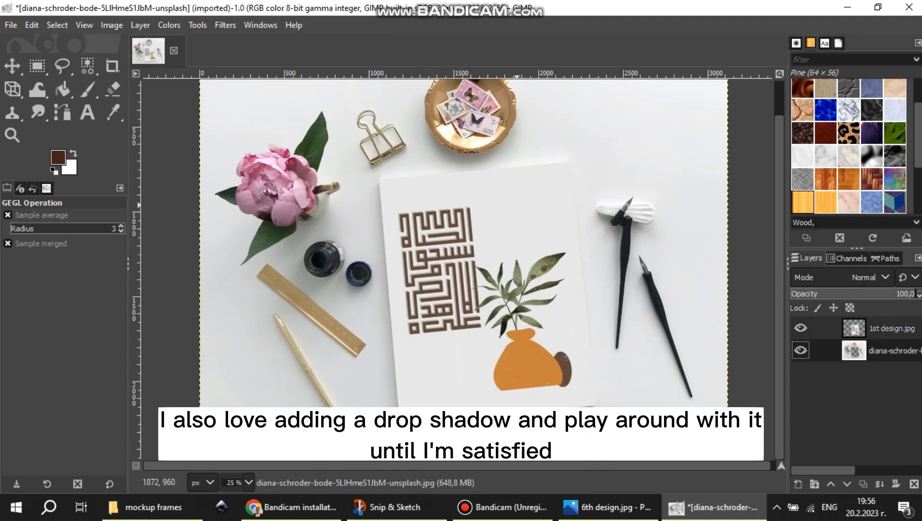
{"action": "left_click", "coordinate": [198, 25]}
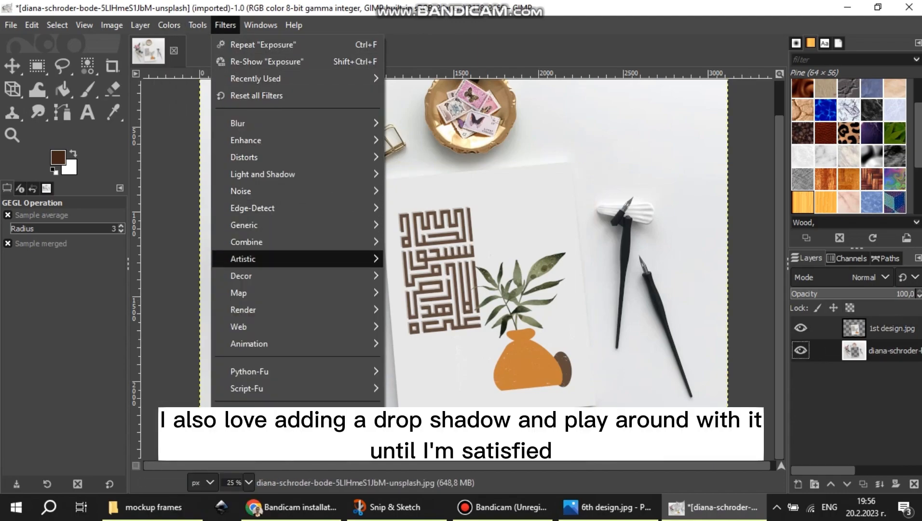
{"action": "mouse_move", "coordinate": [338, 174]}
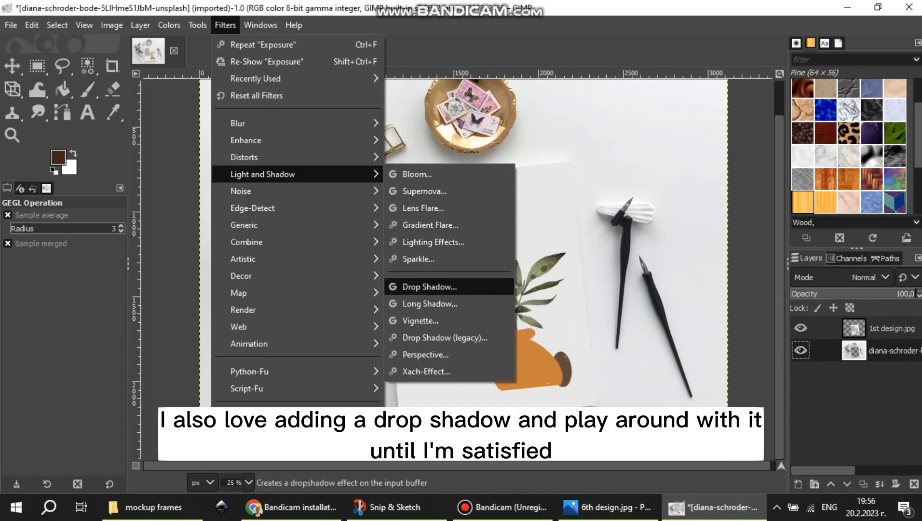
{"action": "left_click", "coordinate": [430, 286]}
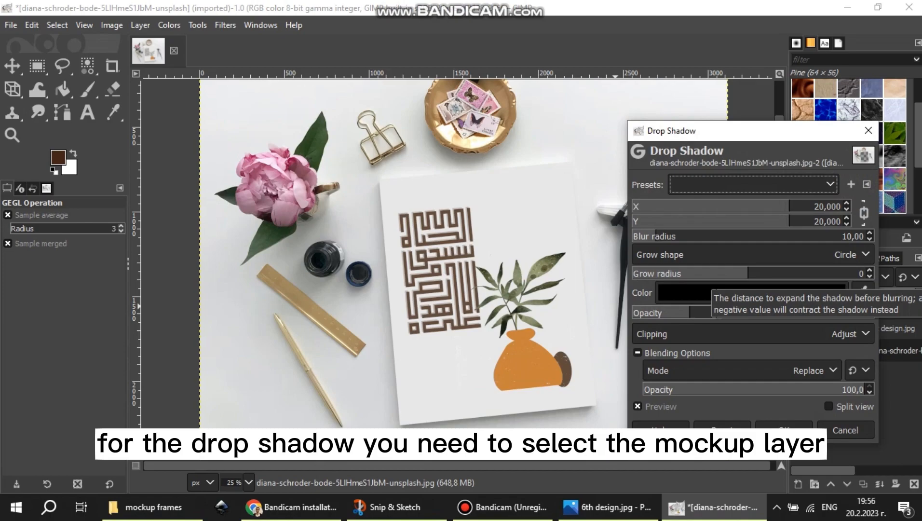
{"action": "left_click_drag", "start_coordinate": [789, 206], "coordinate": [697, 206]}
{"action": "left_click", "coordinate": [864, 212]}
{"action": "left_click_drag", "start_coordinate": [841, 207], "coordinate": [811, 221]}
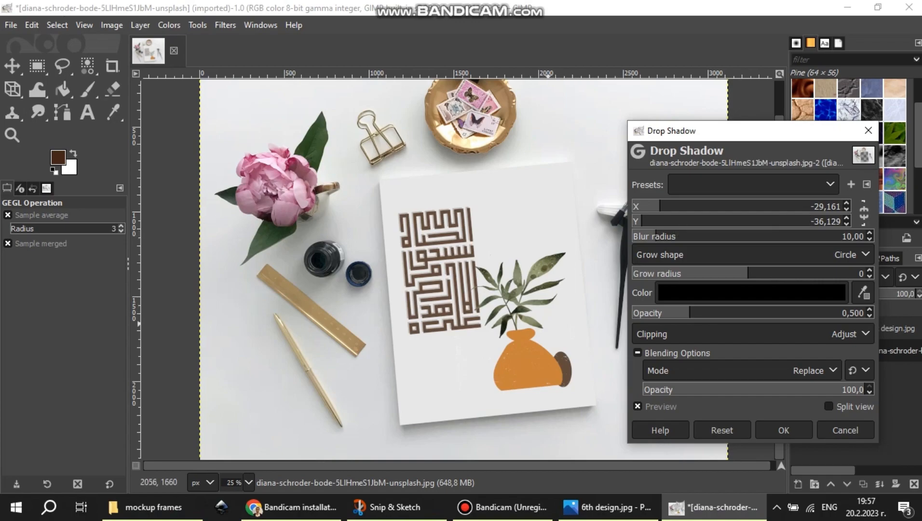
Inspect the shadow along the paper edges and reduce its offsets to X -17.548 and Y -1.032
{"action": "scroll", "coordinate": [529, 345], "scroll_direction": "up", "scroll_amount": 3}
{"action": "scroll", "coordinate": [530, 343], "scroll_direction": "down", "scroll_amount": 3}
{"action": "scroll", "coordinate": [529, 341], "scroll_direction": "down", "scroll_amount": 2}
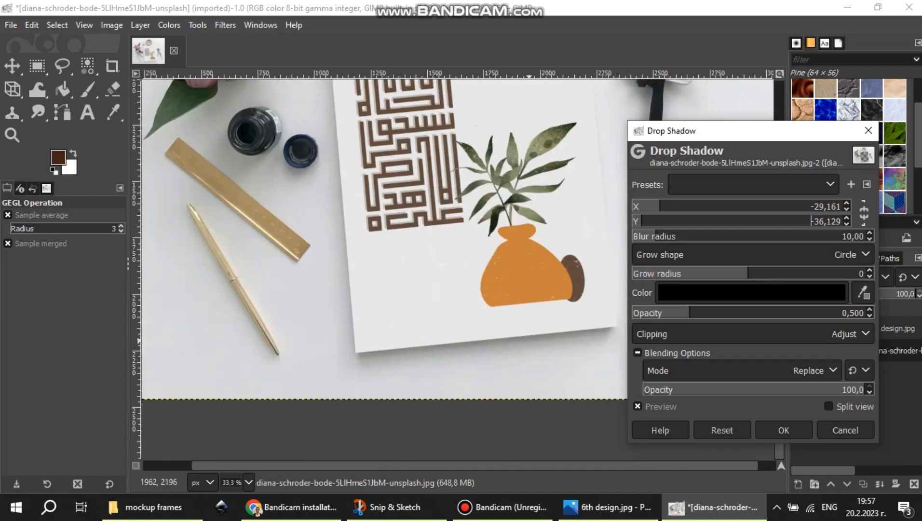
{"action": "left_click_drag", "start_coordinate": [657, 206], "coordinate": [733, 221]}
{"action": "scroll", "coordinate": [537, 261], "scroll_direction": "down", "scroll_amount": 2}
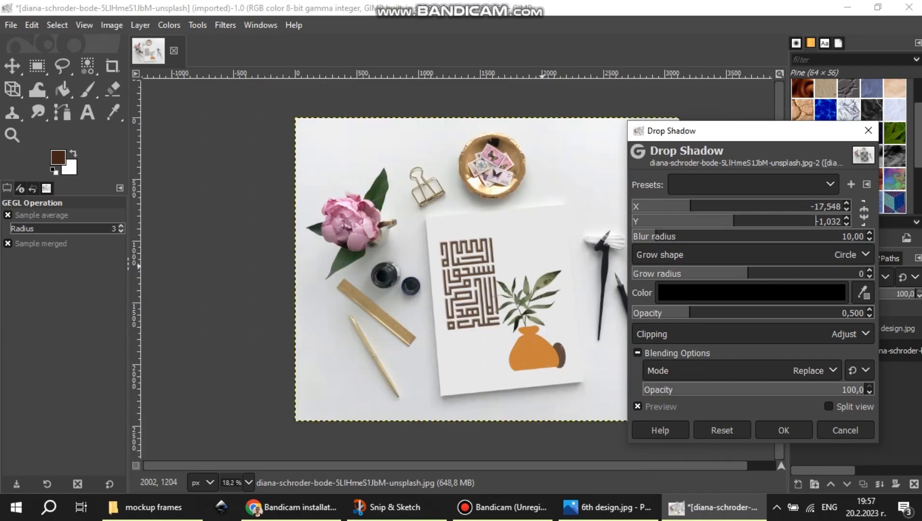
Set the shadow's X offset to -2.065, check the paper edges and apply the drop shadow
{"action": "scroll", "coordinate": [541, 264], "scroll_direction": "up", "scroll_amount": 3}
{"action": "scroll", "coordinate": [522, 253], "scroll_direction": "down", "scroll_amount": 1}
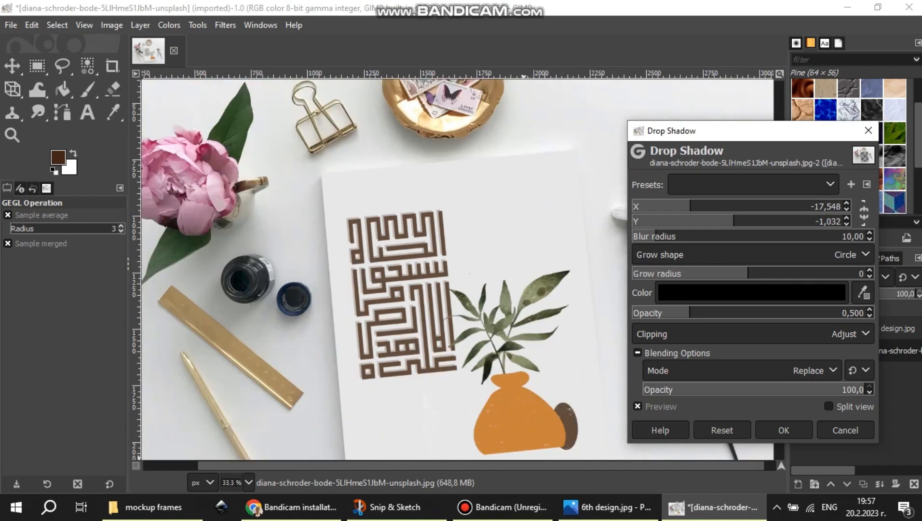
{"action": "left_click_drag", "start_coordinate": [533, 464], "coordinate": [579, 465]}
{"action": "scroll", "coordinate": [527, 338], "scroll_direction": "down", "scroll_amount": 2}
{"action": "scroll", "coordinate": [522, 347], "scroll_direction": "up", "scroll_amount": 1}
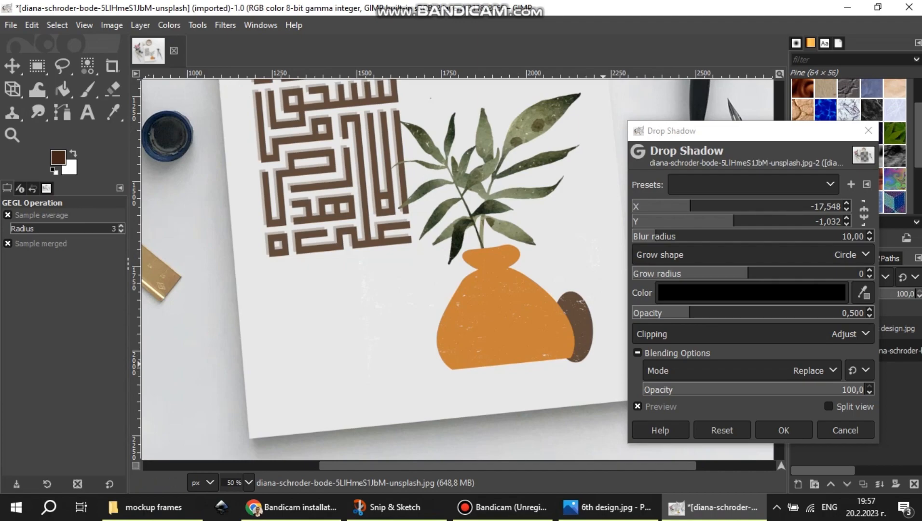
{"action": "left_click_drag", "start_coordinate": [714, 205], "coordinate": [730, 206]}
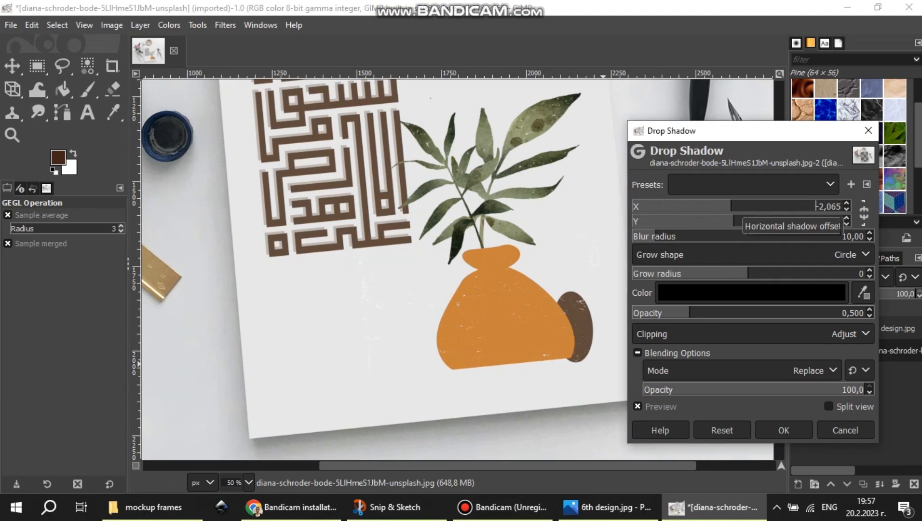
{"action": "scroll", "coordinate": [555, 251], "scroll_direction": "down", "scroll_amount": 2}
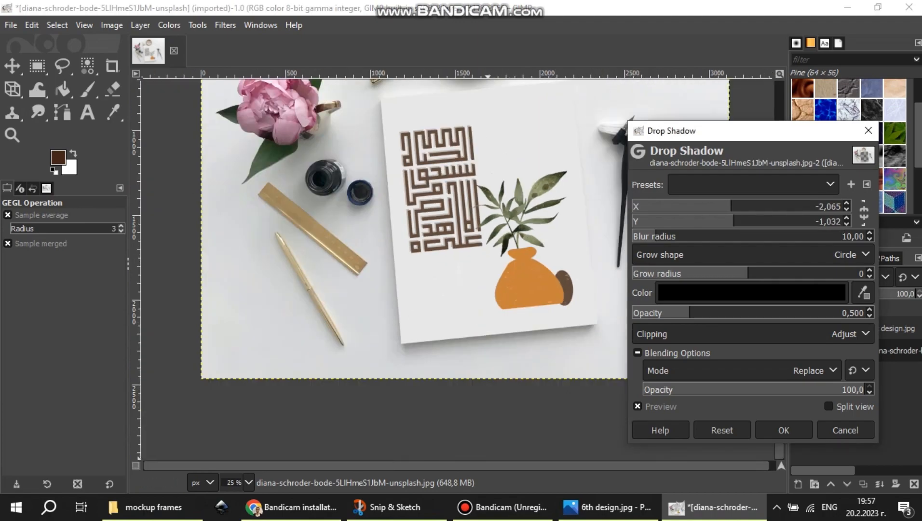
{"action": "left_click_drag", "start_coordinate": [540, 465], "coordinate": [546, 465]}
{"action": "scroll", "coordinate": [555, 356], "scroll_direction": "up", "scroll_amount": 1}
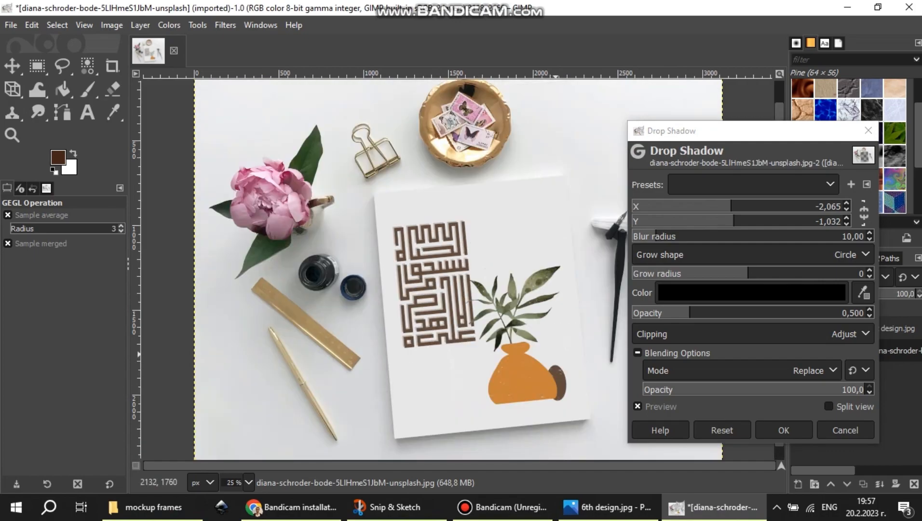
{"action": "left_click", "coordinate": [783, 429]}
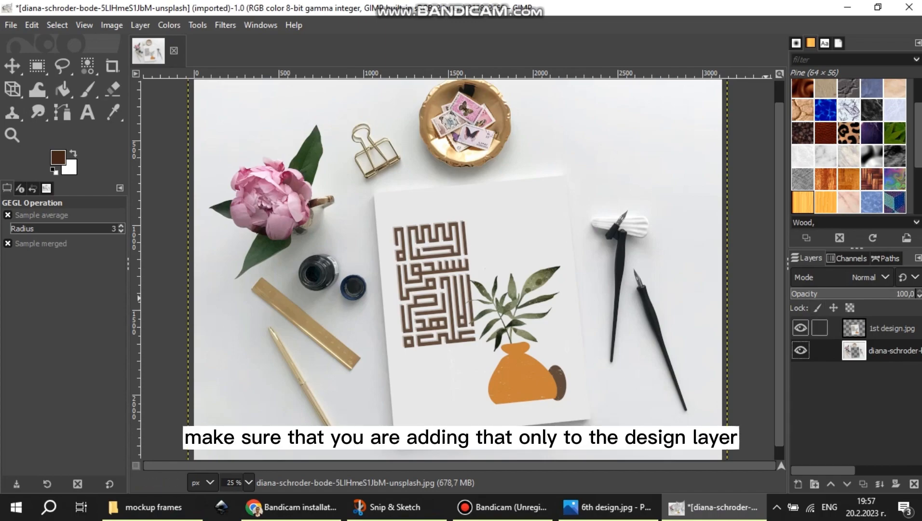
Start the Apply Canvas filter on the 1st design.jpg layer
{"action": "left_click", "coordinate": [878, 328]}
{"action": "left_click", "coordinate": [197, 25]}
{"action": "mouse_move", "coordinate": [226, 25]}
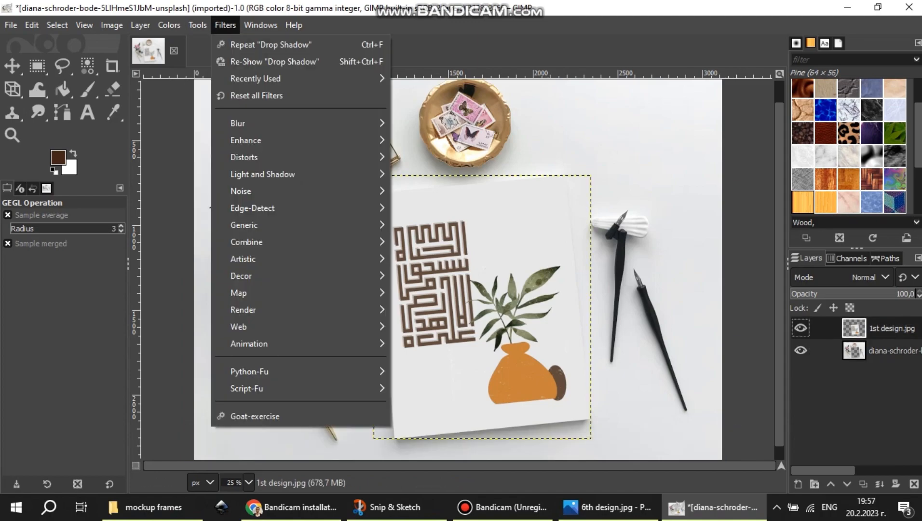
{"action": "mouse_move", "coordinate": [270, 310]}
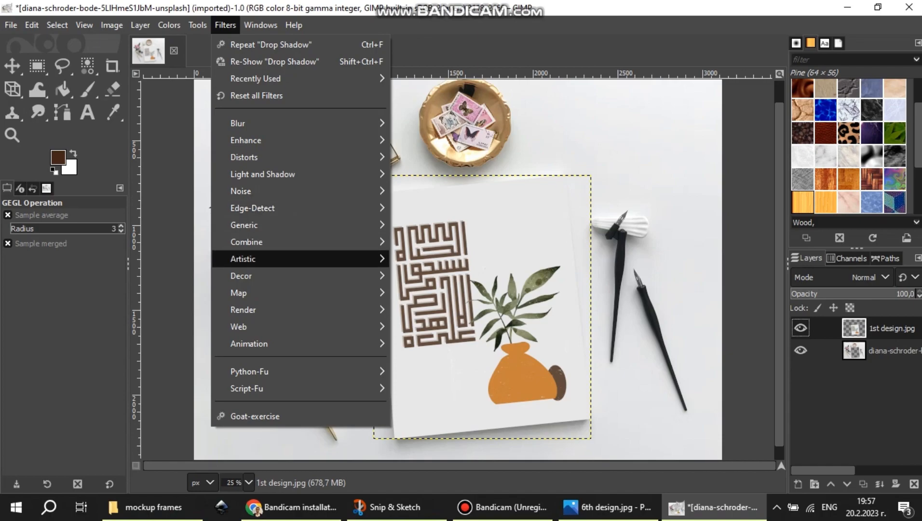
{"action": "mouse_move", "coordinate": [270, 259]}
{"action": "left_click", "coordinate": [435, 239]}
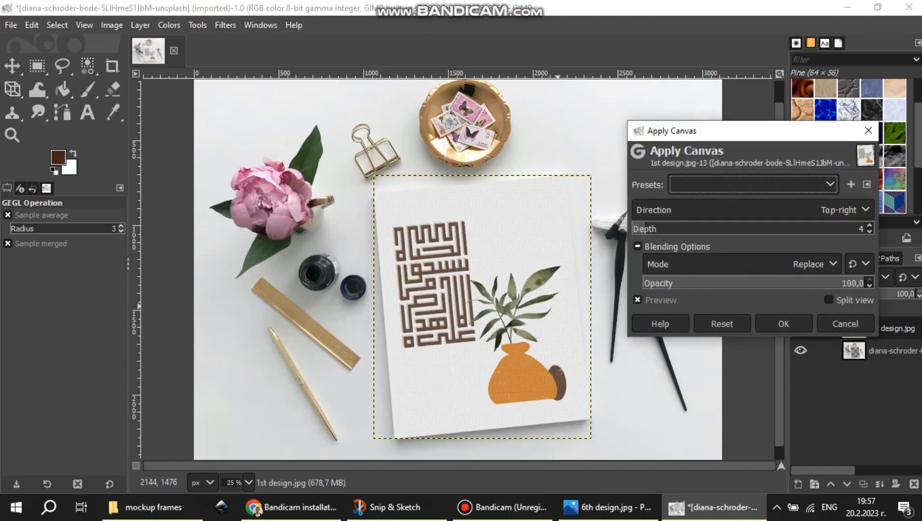
Set the canvas texture to Luma lighten only blending, depth 3 and opacity 18.9, and apply it to the design
{"action": "scroll", "coordinate": [523, 347], "scroll_direction": "up", "scroll_amount": 5}
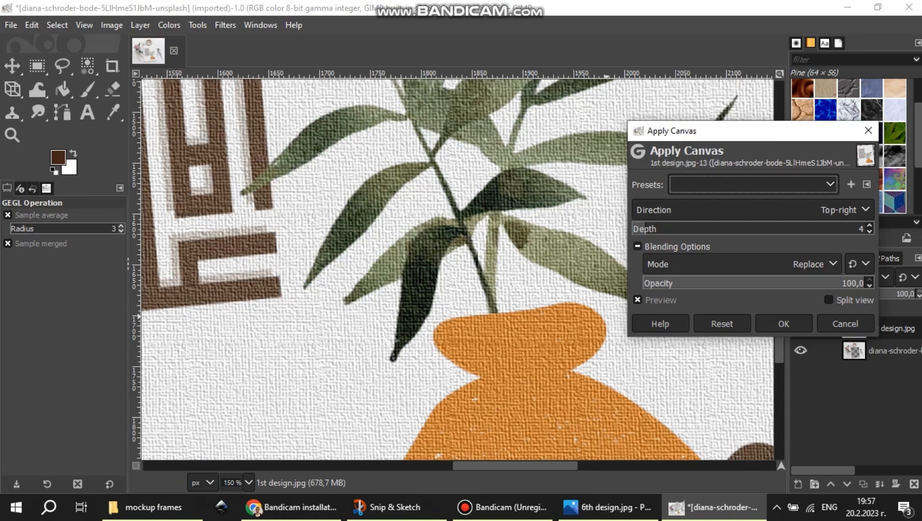
{"action": "left_click", "coordinate": [814, 264]}
{"action": "left_click", "coordinate": [724, 167]}
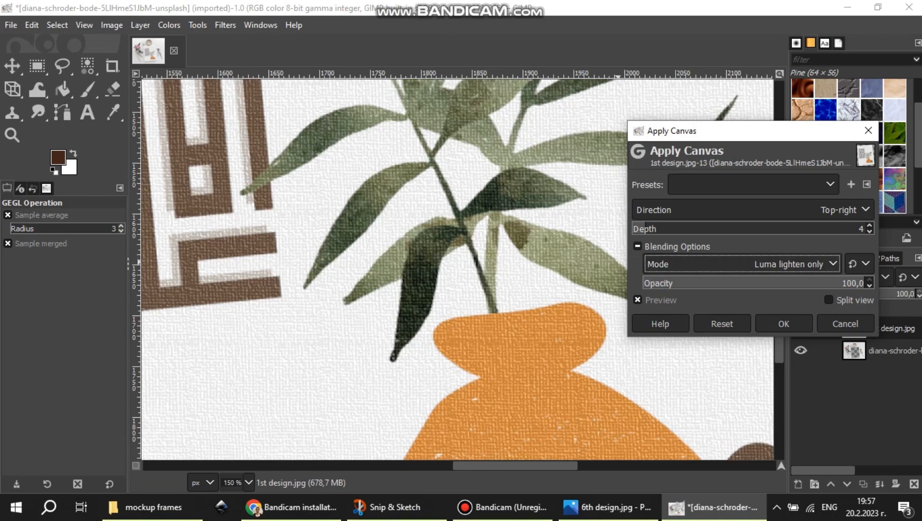
{"action": "left_click_drag", "start_coordinate": [647, 232], "coordinate": [643, 231]}
{"action": "left_click_drag", "start_coordinate": [822, 281], "coordinate": [681, 282]}
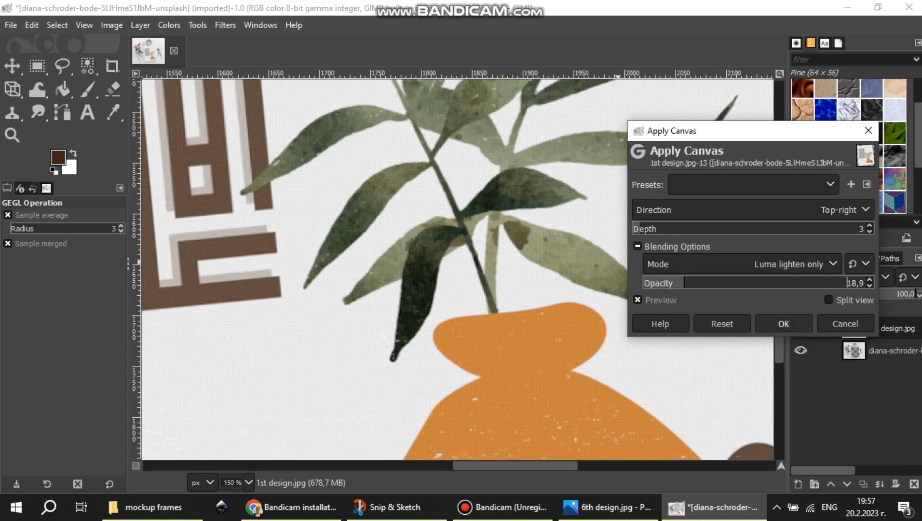
{"action": "key", "text": "Return"}
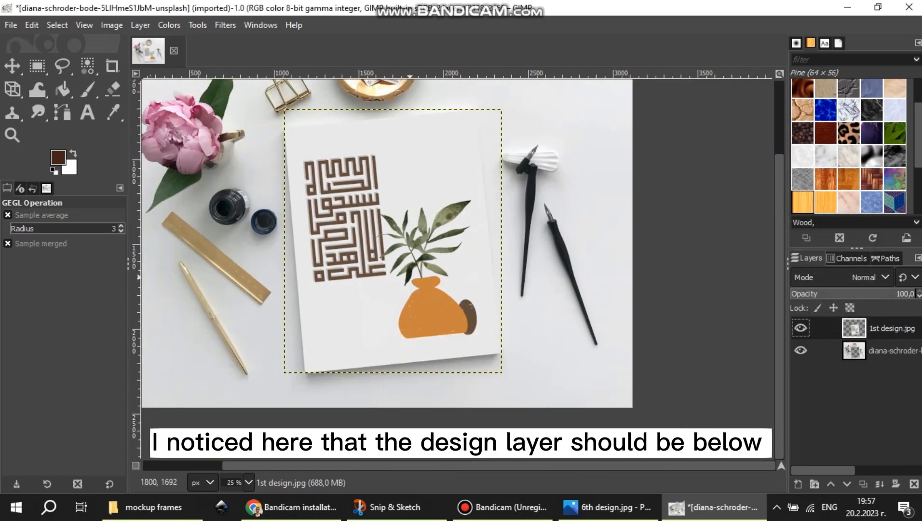
Move the 1st design.jpg layer below the desk photo layer
{"action": "scroll", "coordinate": [409, 278], "scroll_direction": "up", "scroll_amount": 3}
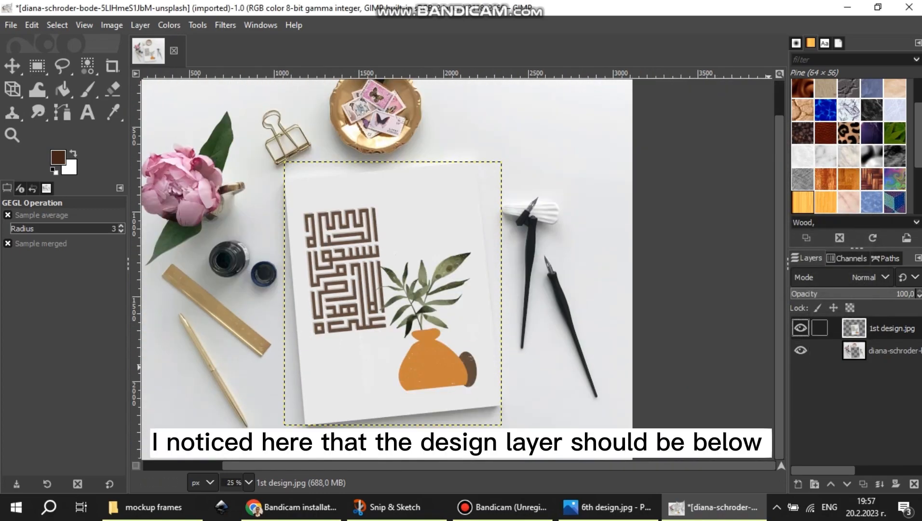
{"action": "left_click", "coordinate": [887, 350]}
{"action": "left_click", "coordinate": [888, 328]}
{"action": "left_click_drag", "start_coordinate": [887, 329], "coordinate": [896, 365]}
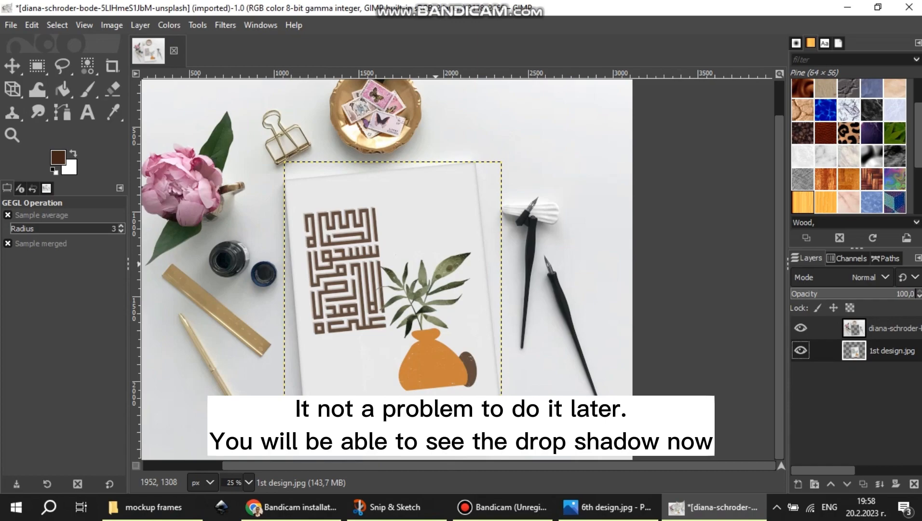
{"action": "left_click", "coordinate": [168, 25]}
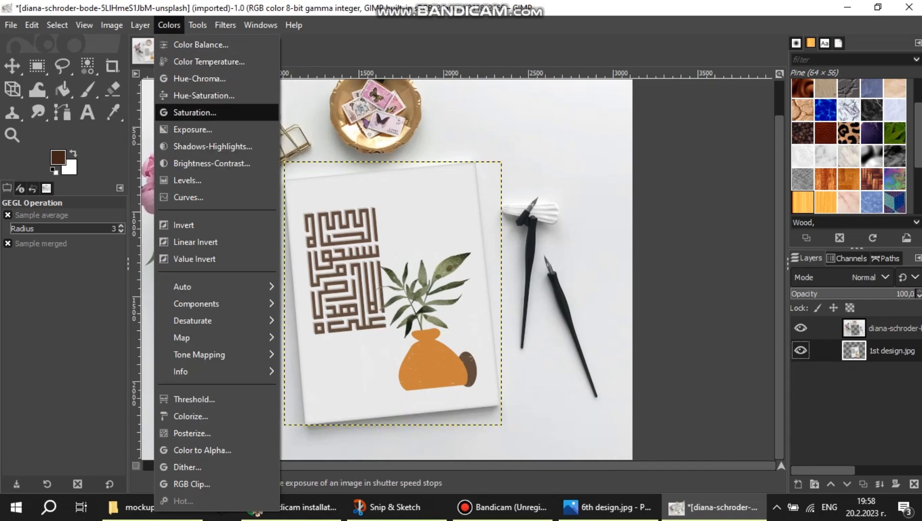
{"action": "mouse_move", "coordinate": [198, 24]}
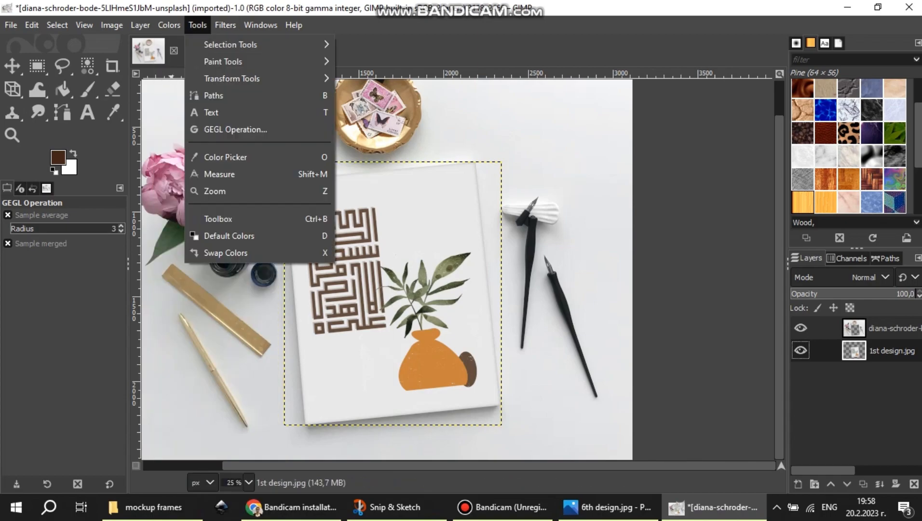
{"action": "mouse_move", "coordinate": [168, 24]}
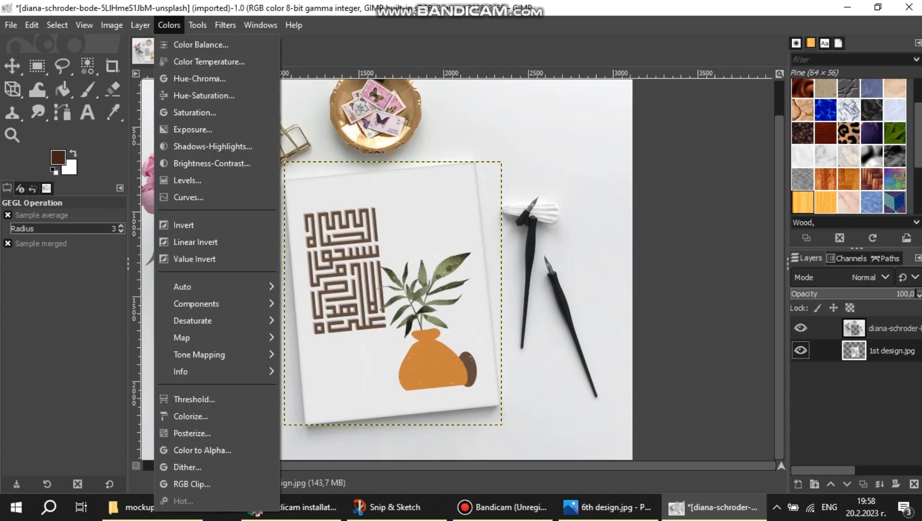
{"action": "mouse_move", "coordinate": [225, 25]}
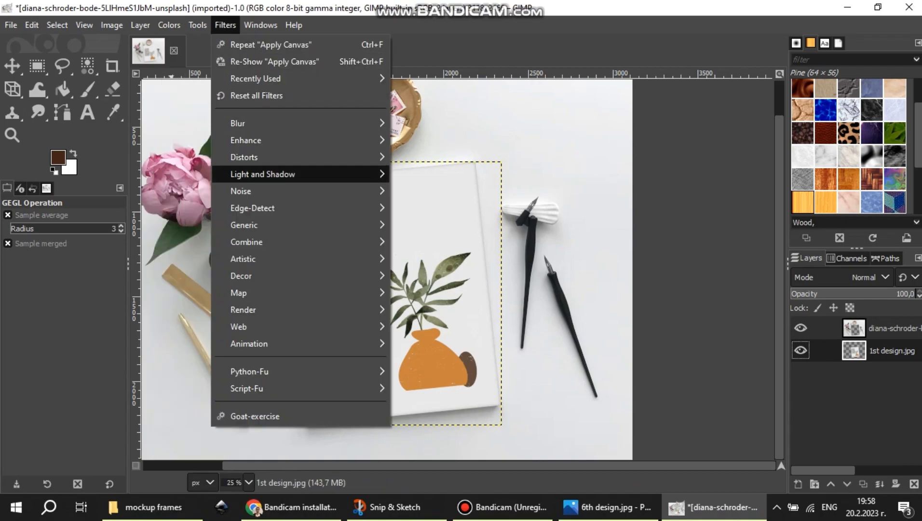
{"action": "mouse_move", "coordinate": [289, 173]}
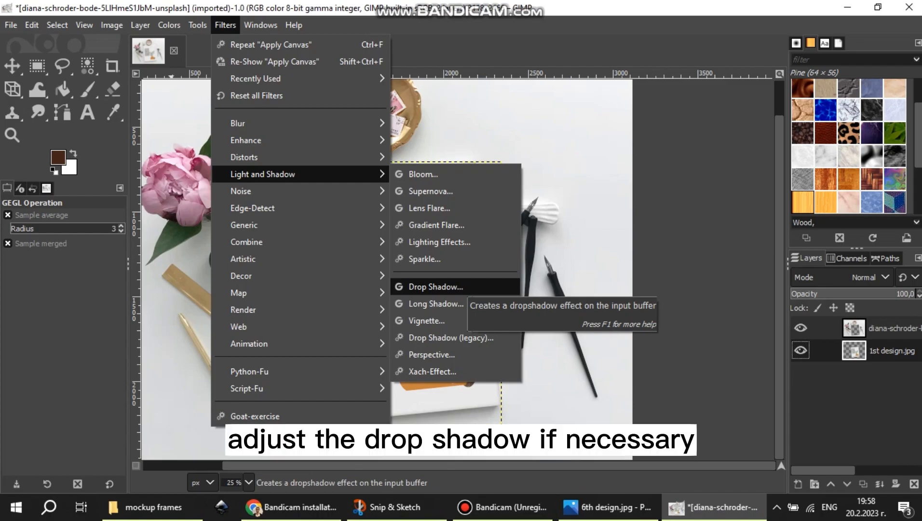
Select the desk photo layer and start the Drop Shadow filter on it
{"action": "left_click", "coordinate": [878, 328]}
{"action": "left_click", "coordinate": [877, 328]}
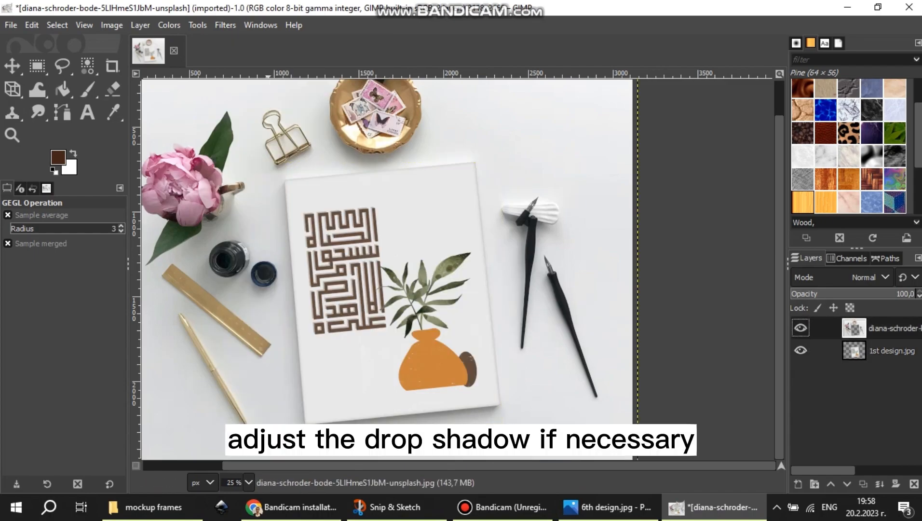
{"action": "left_click", "coordinate": [226, 24]}
{"action": "mouse_move", "coordinate": [289, 173]}
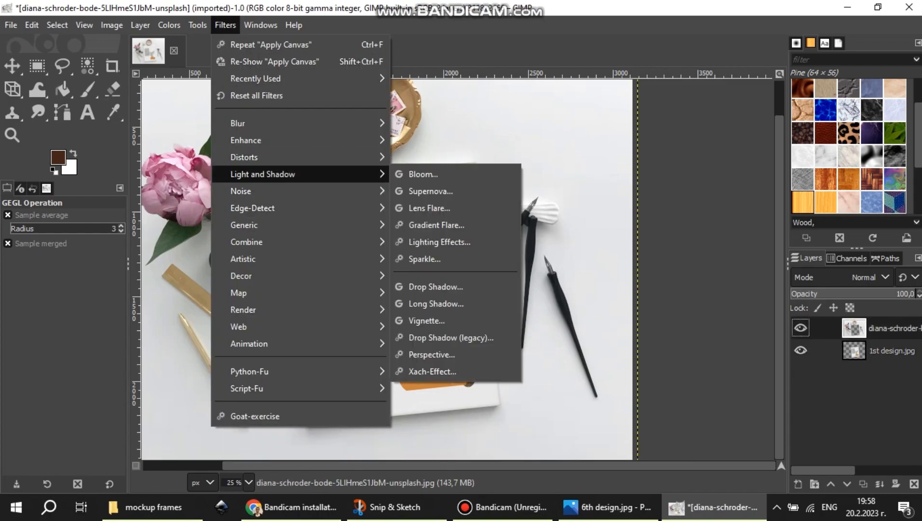
{"action": "left_click", "coordinate": [434, 287]}
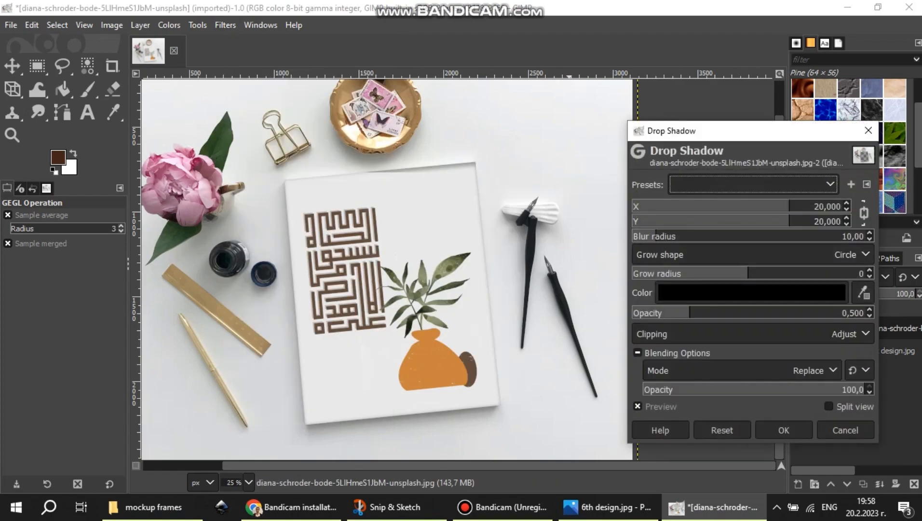
Unlink the shadow offsets and set X to 2.323 and Y to -2.065
{"action": "left_click_drag", "start_coordinate": [789, 221], "coordinate": [676, 221]}
{"action": "left_click", "coordinate": [863, 212]}
{"action": "left_click_drag", "start_coordinate": [842, 222], "coordinate": [811, 206]}
{"action": "left_click_drag", "start_coordinate": [652, 206], "coordinate": [754, 221]}
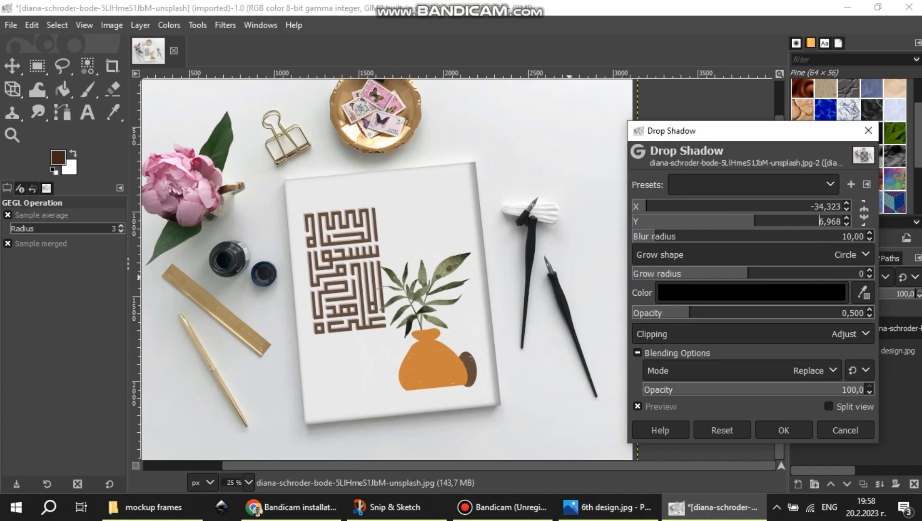
{"action": "left_click_drag", "start_coordinate": [649, 206], "coordinate": [731, 221]}
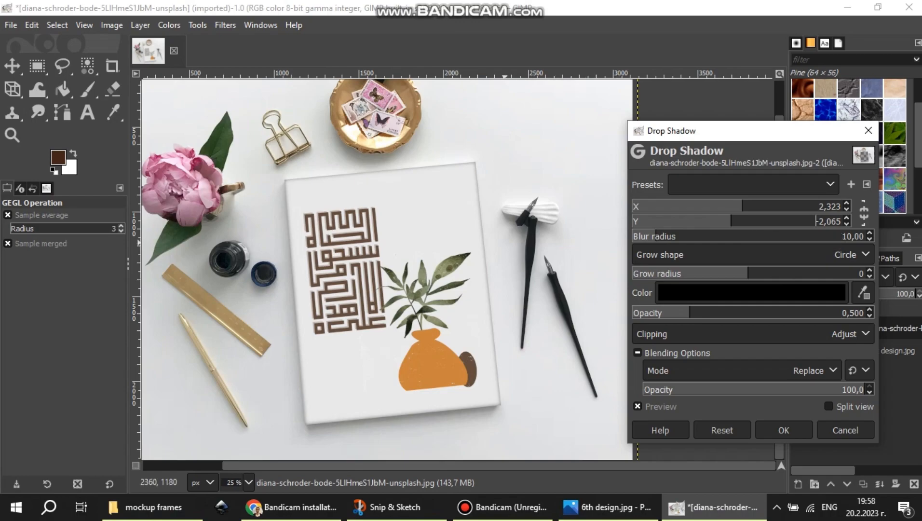
Examine the previewed shadow along the paper edges and corners at close range and in the full view
{"action": "scroll", "coordinate": [493, 240], "scroll_direction": "up", "scroll_amount": 8}
{"action": "scroll", "coordinate": [445, 265], "scroll_direction": "down", "scroll_amount": 8}
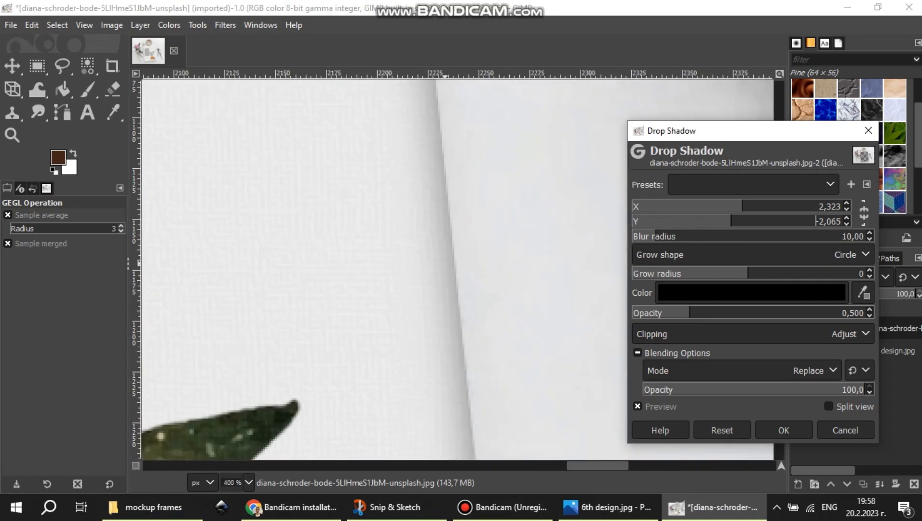
{"action": "scroll", "coordinate": [343, 225], "scroll_direction": "down", "scroll_amount": 2}
{"action": "scroll", "coordinate": [343, 225], "scroll_direction": "up", "scroll_amount": 6}
{"action": "scroll", "coordinate": [343, 225], "scroll_direction": "down", "scroll_amount": 5}
{"action": "scroll", "coordinate": [434, 337], "scroll_direction": "down", "scroll_amount": 3}
{"action": "scroll", "coordinate": [434, 337], "scroll_direction": "up", "scroll_amount": 5}
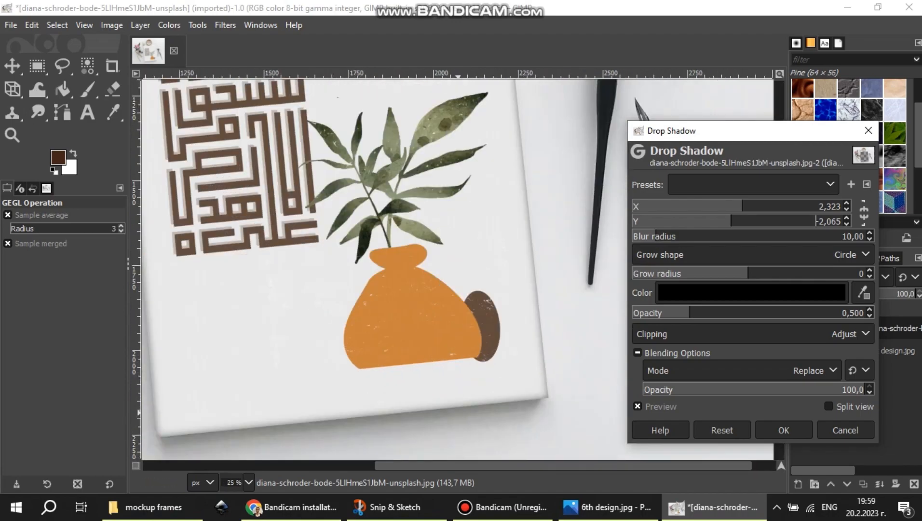
{"action": "scroll", "coordinate": [472, 397], "scroll_direction": "down", "scroll_amount": 4}
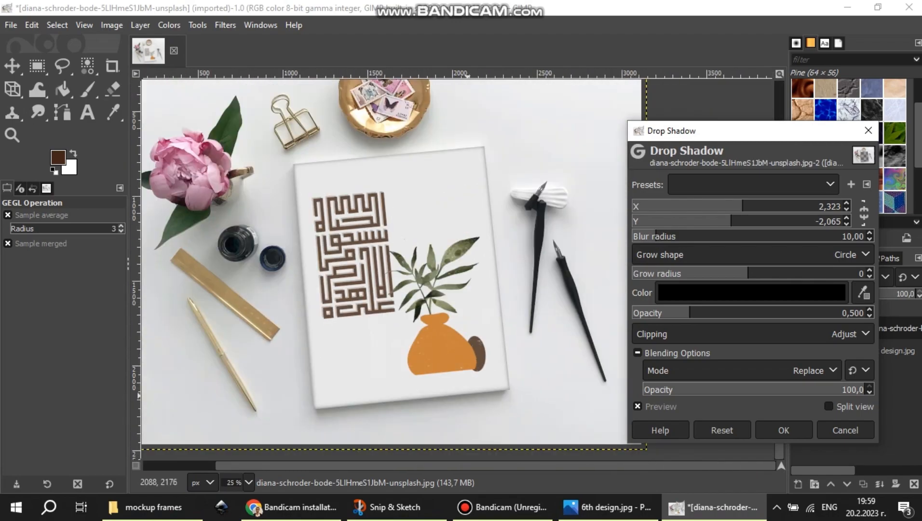
{"action": "scroll", "coordinate": [335, 293], "scroll_direction": "up", "scroll_amount": 8}
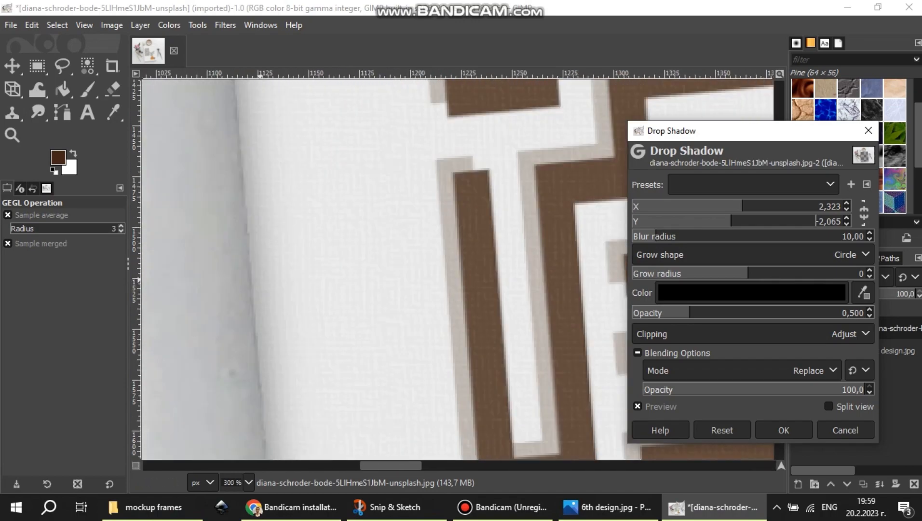
{"action": "scroll", "coordinate": [277, 275], "scroll_direction": "down", "scroll_amount": 10}
{"action": "scroll", "coordinate": [277, 275], "scroll_direction": "up", "scroll_amount": 2}
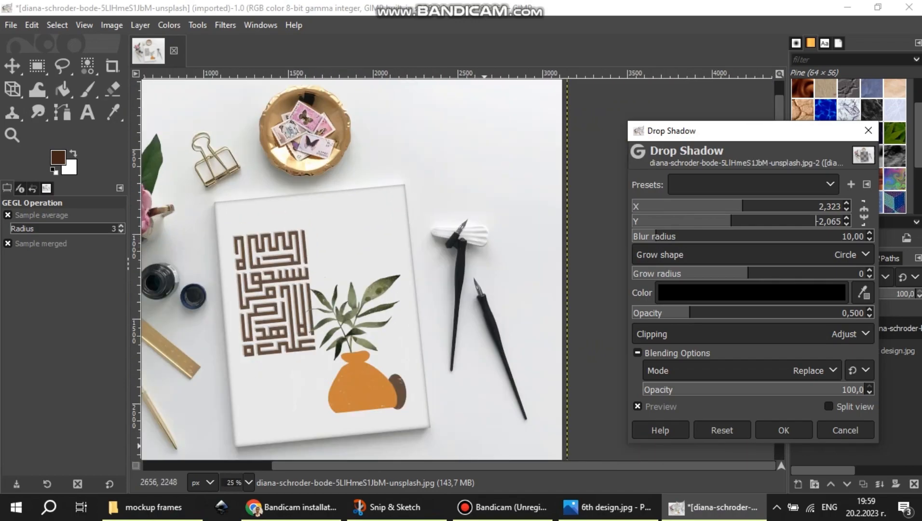
{"action": "left_click_drag", "start_coordinate": [519, 465], "coordinate": [491, 465]}
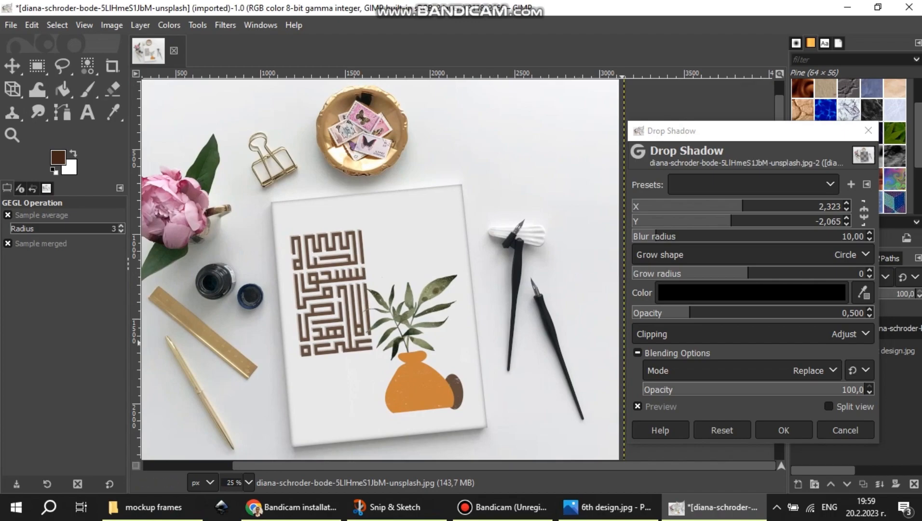
Set the shadow's X and Y offsets to -0.258, check the preview and apply the drop shadow
{"action": "left_click_drag", "start_coordinate": [731, 220], "coordinate": [736, 220]}
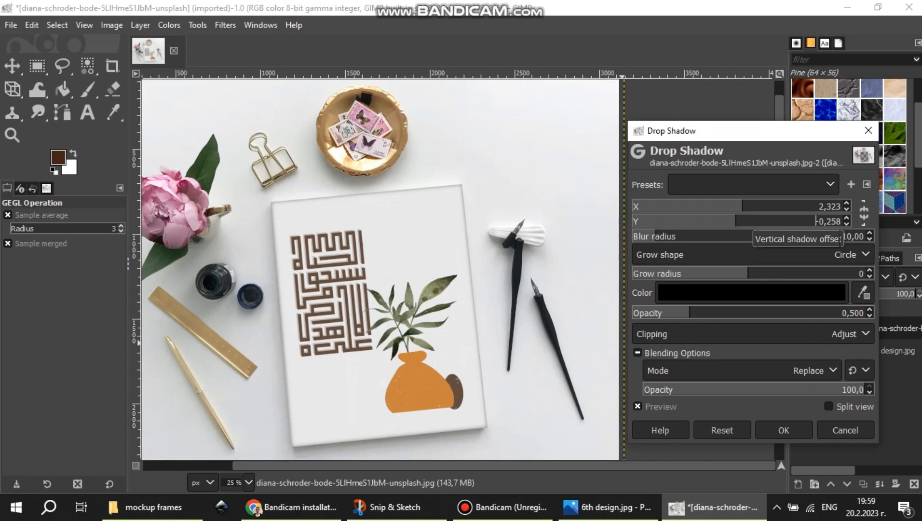
{"action": "left_click", "coordinate": [746, 208]}
{"action": "left_click_drag", "start_coordinate": [742, 207], "coordinate": [735, 206]}
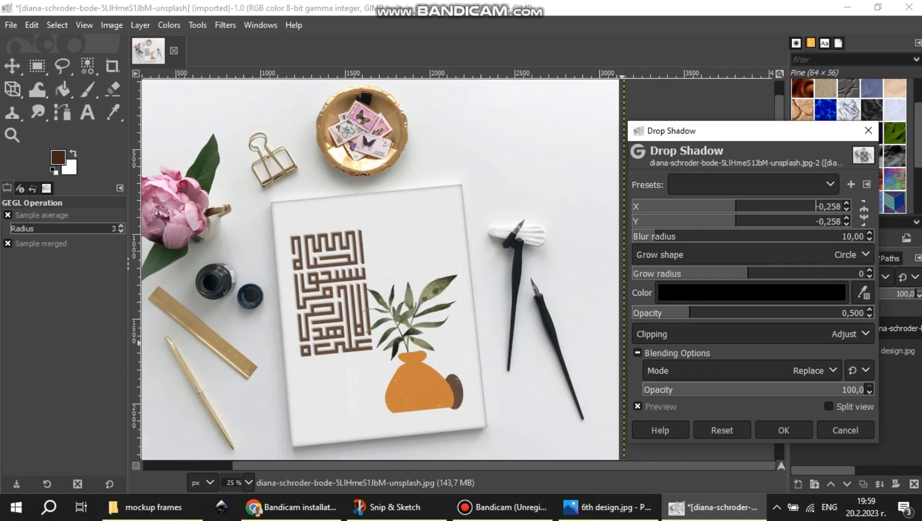
{"action": "scroll", "coordinate": [491, 294], "scroll_direction": "up", "scroll_amount": 1}
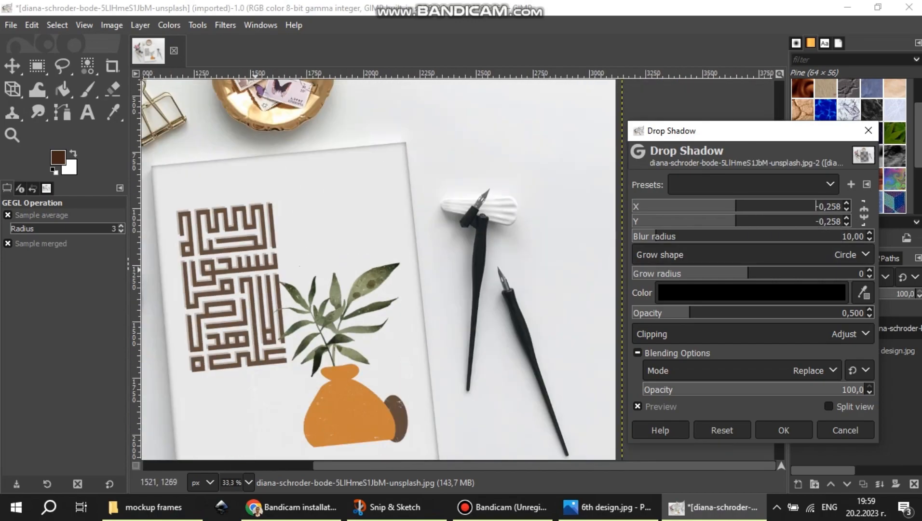
{"action": "scroll", "coordinate": [314, 278], "scroll_direction": "down", "scroll_amount": 2}
{"action": "scroll", "coordinate": [283, 285], "scroll_direction": "down", "scroll_amount": 1}
{"action": "left_click_drag", "start_coordinate": [487, 466], "coordinate": [452, 465]}
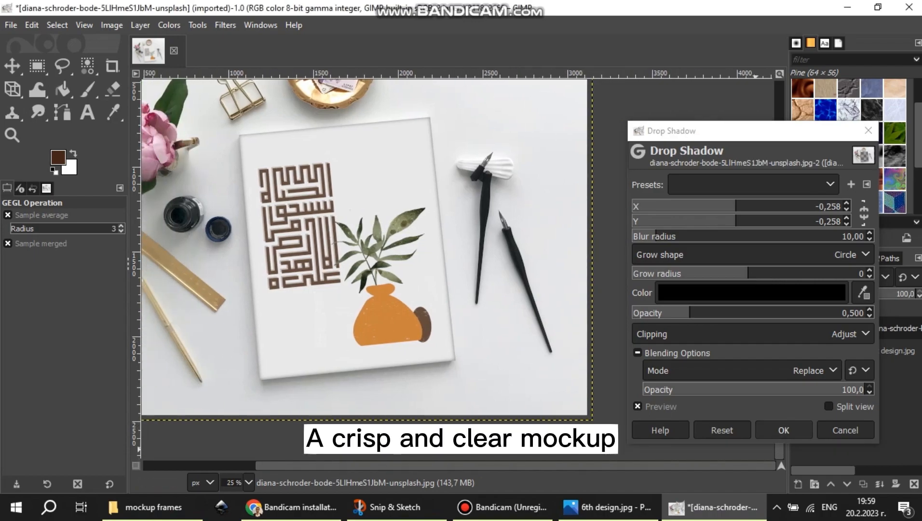
{"action": "left_click", "coordinate": [782, 430]}
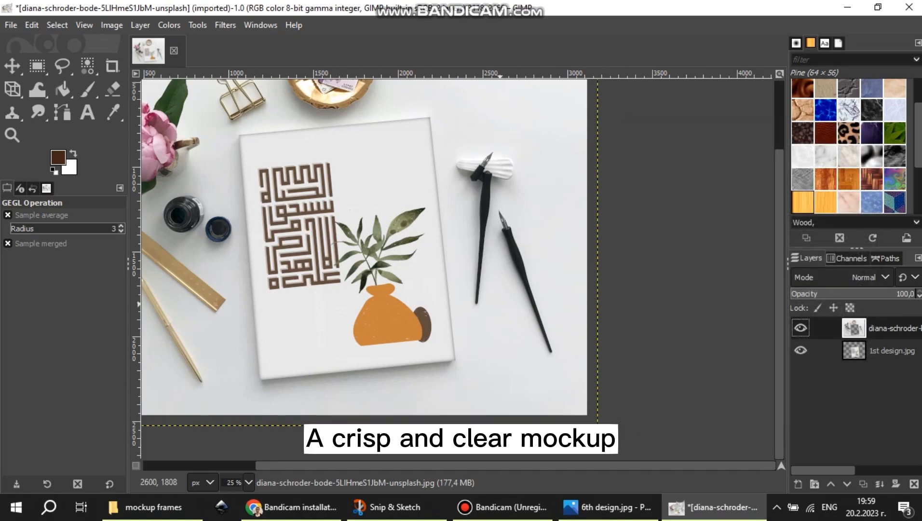
Export the finished mockup to the Desktop as a JPEG at quality 100, keeping the suggested file name
{"action": "scroll", "coordinate": [500, 304], "scroll_direction": "down", "scroll_amount": 2}
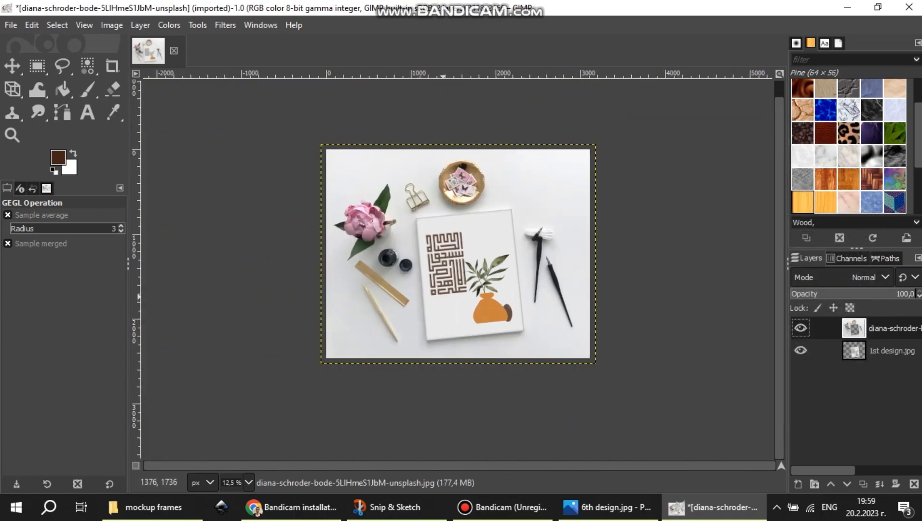
{"action": "scroll", "coordinate": [460, 287], "scroll_direction": "up", "scroll_amount": 1}
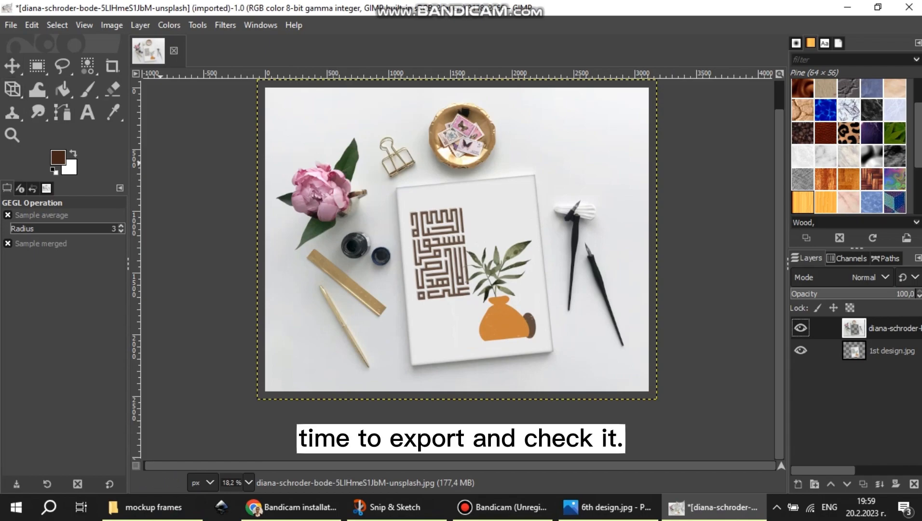
{"action": "left_click", "coordinate": [10, 25]}
{"action": "left_click", "coordinate": [40, 253]}
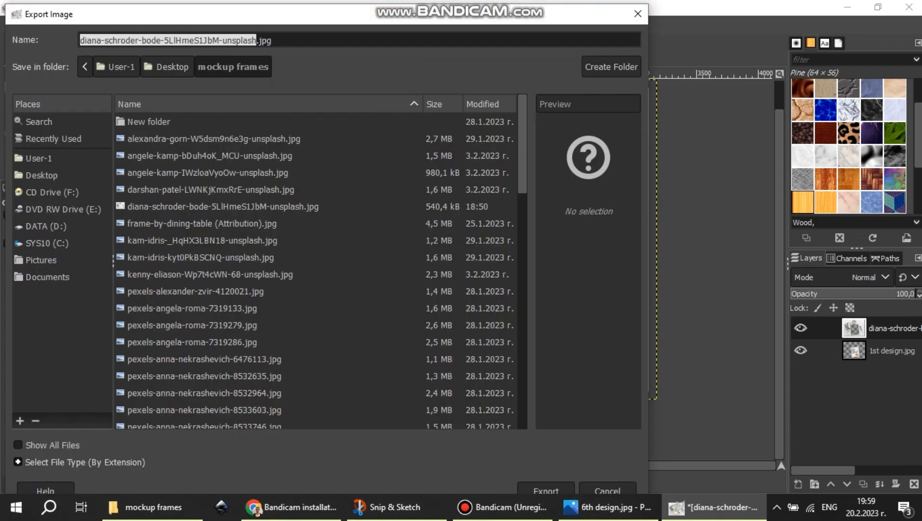
{"action": "left_click", "coordinate": [42, 175]}
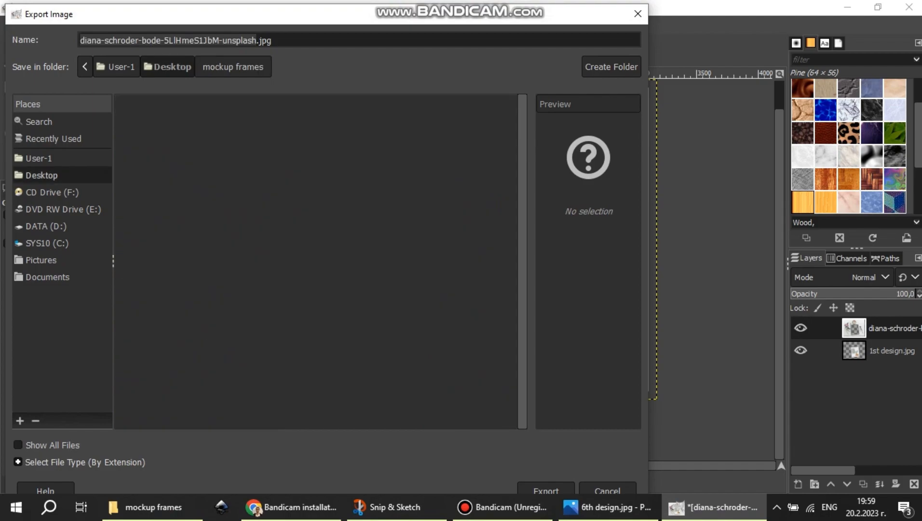
{"action": "left_click", "coordinate": [546, 490]}
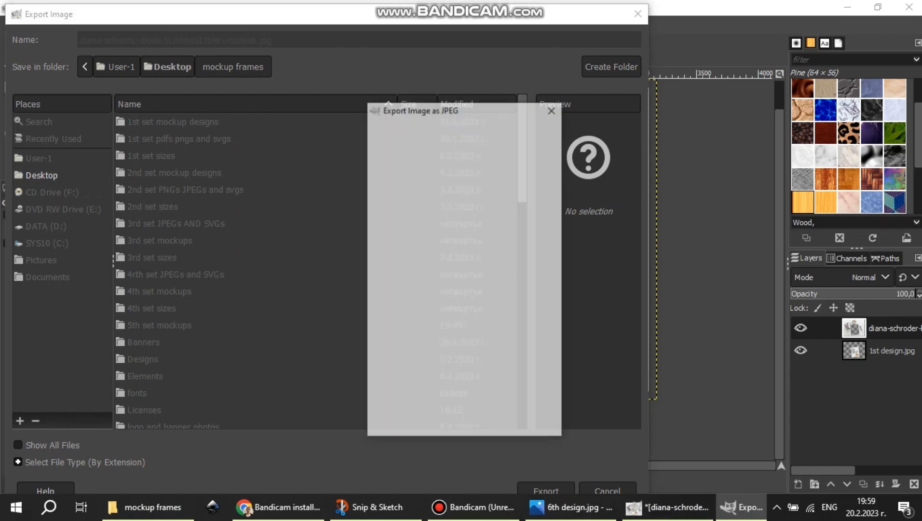
{"action": "left_click", "coordinate": [550, 130]}
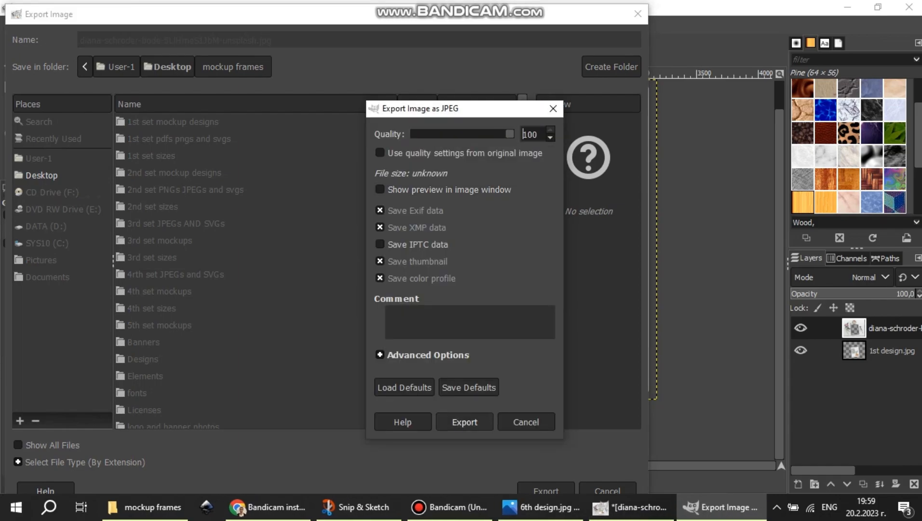
{"action": "left_click", "coordinate": [464, 422]}
Open the exported mockup JPEG from the desktop in the image viewer and inspect the artwork up close
{"action": "left_click", "coordinate": [847, 8]}
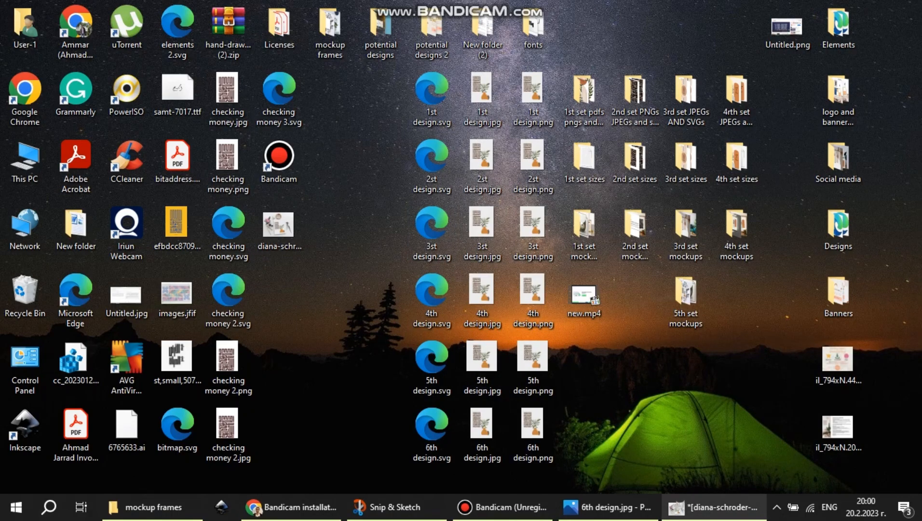
{"action": "left_click", "coordinate": [713, 507]}
{"action": "left_click", "coordinate": [847, 7]}
{"action": "left_click", "coordinate": [279, 227]}
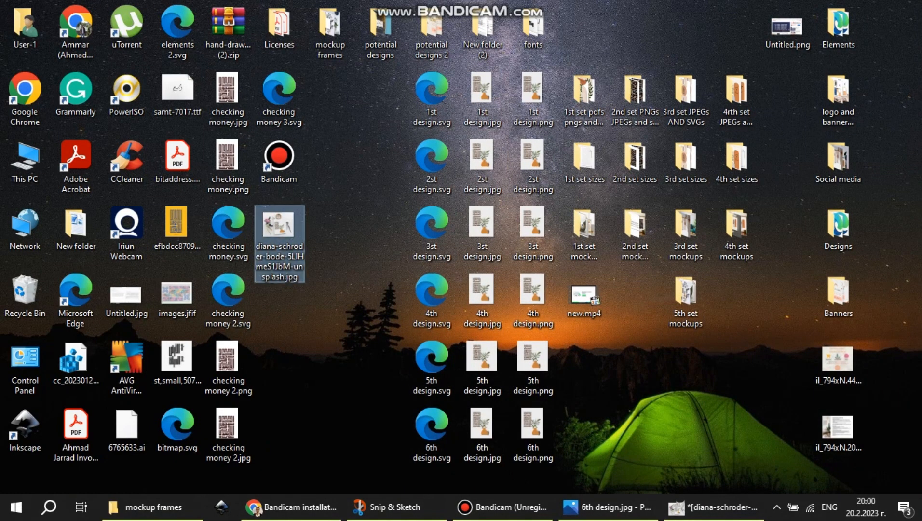
{"action": "key", "text": "Return"}
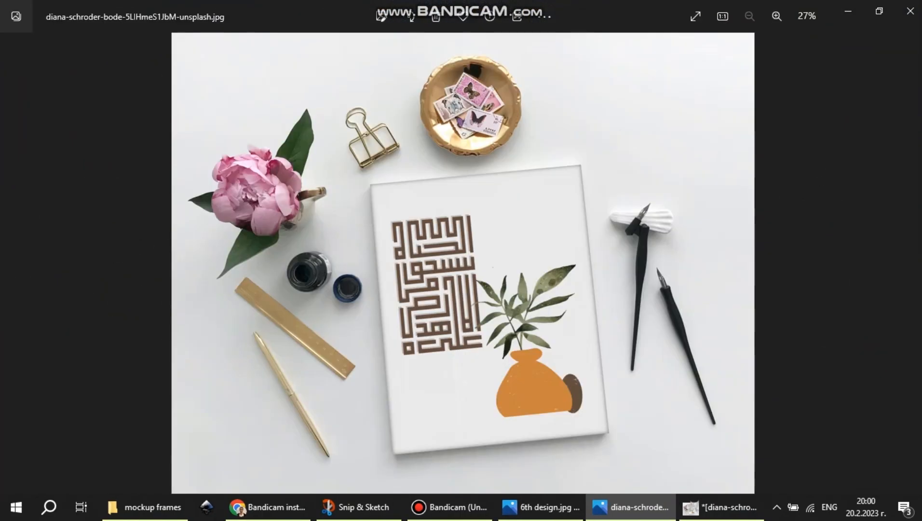
{"action": "scroll", "coordinate": [567, 323], "scroll_direction": "up", "scroll_amount": 4}
{"action": "scroll", "coordinate": [627, 236], "scroll_direction": "down", "scroll_amount": 4}
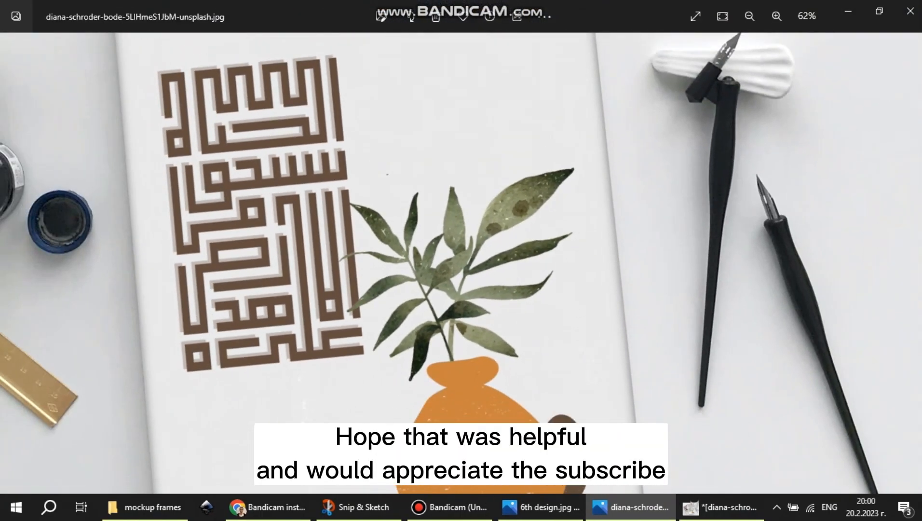